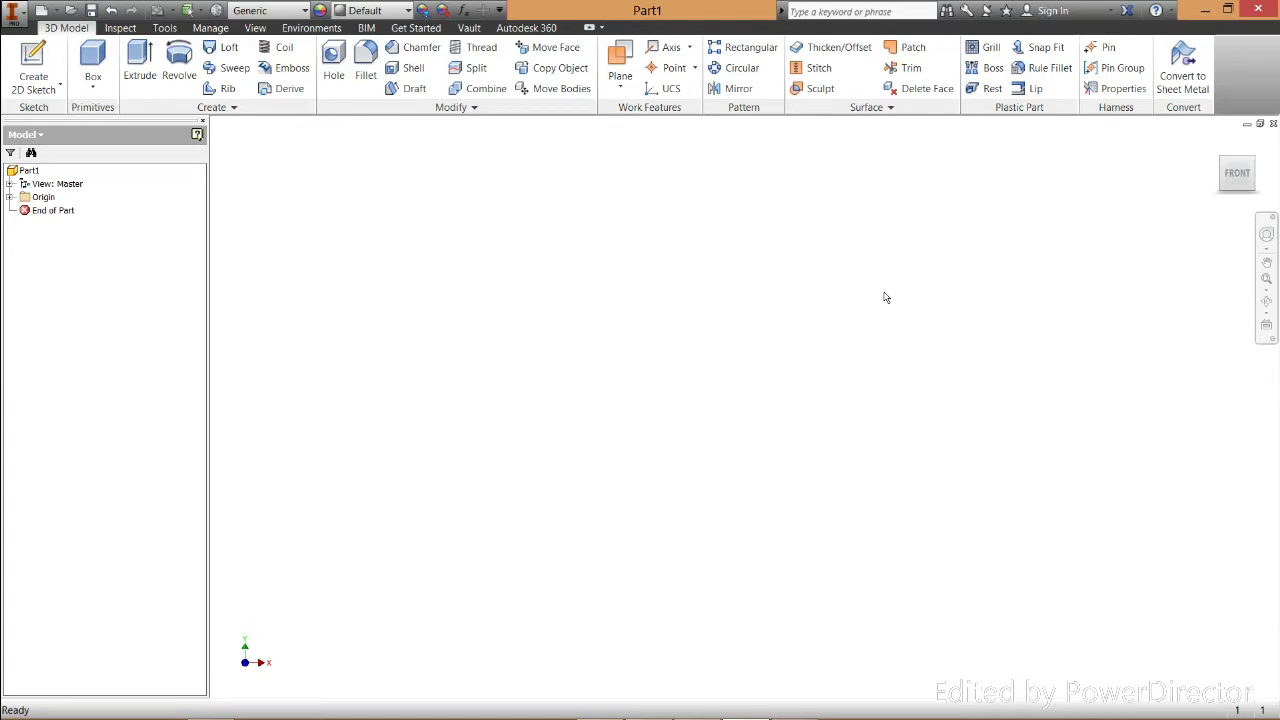
Start a 2D sketch on the vertical origin plane and draw a center-point circle at the origin
{"action": "left_click", "coordinate": [33, 88]}
{"action": "left_click", "coordinate": [60, 116]}
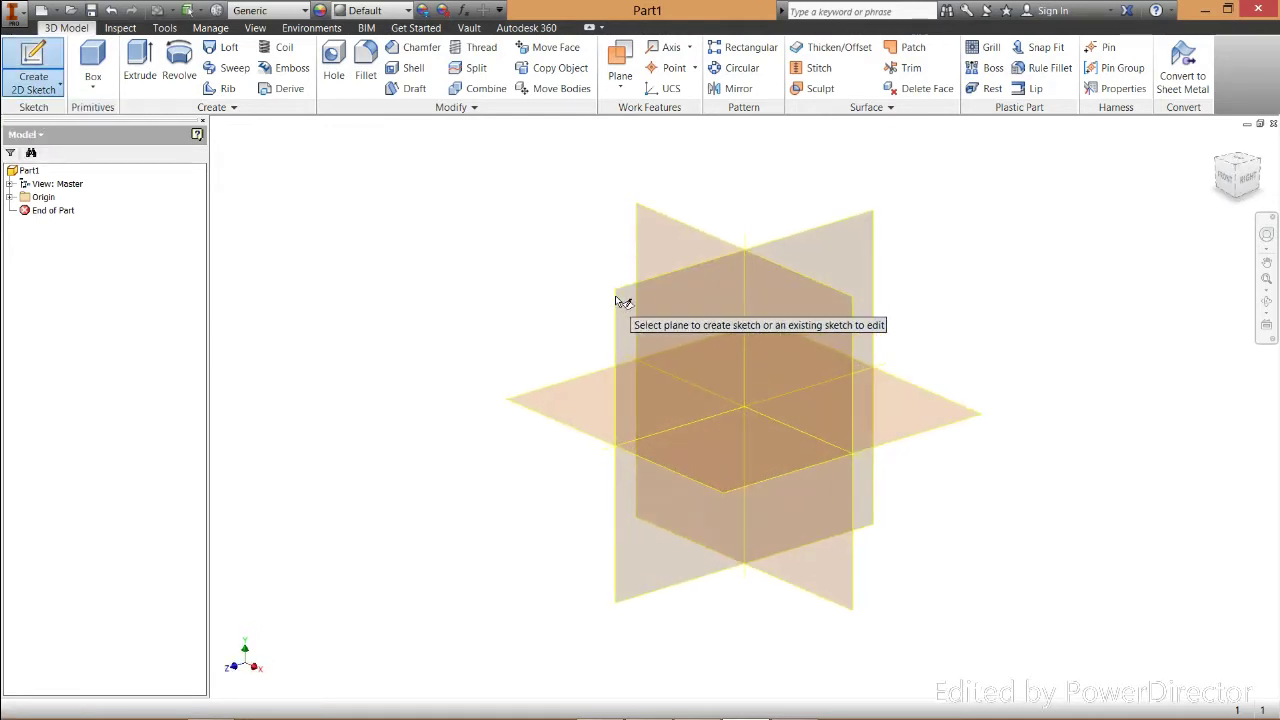
{"action": "left_click", "coordinate": [633, 284]}
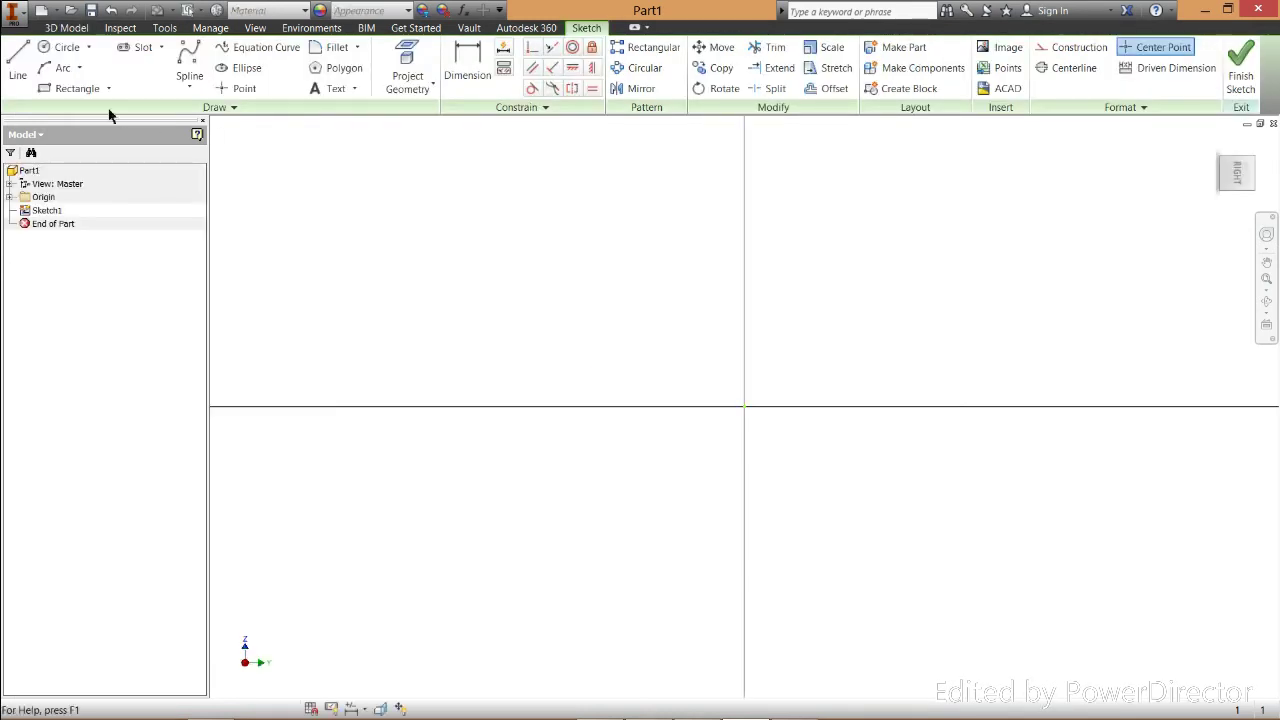
{"action": "left_click", "coordinate": [62, 47]}
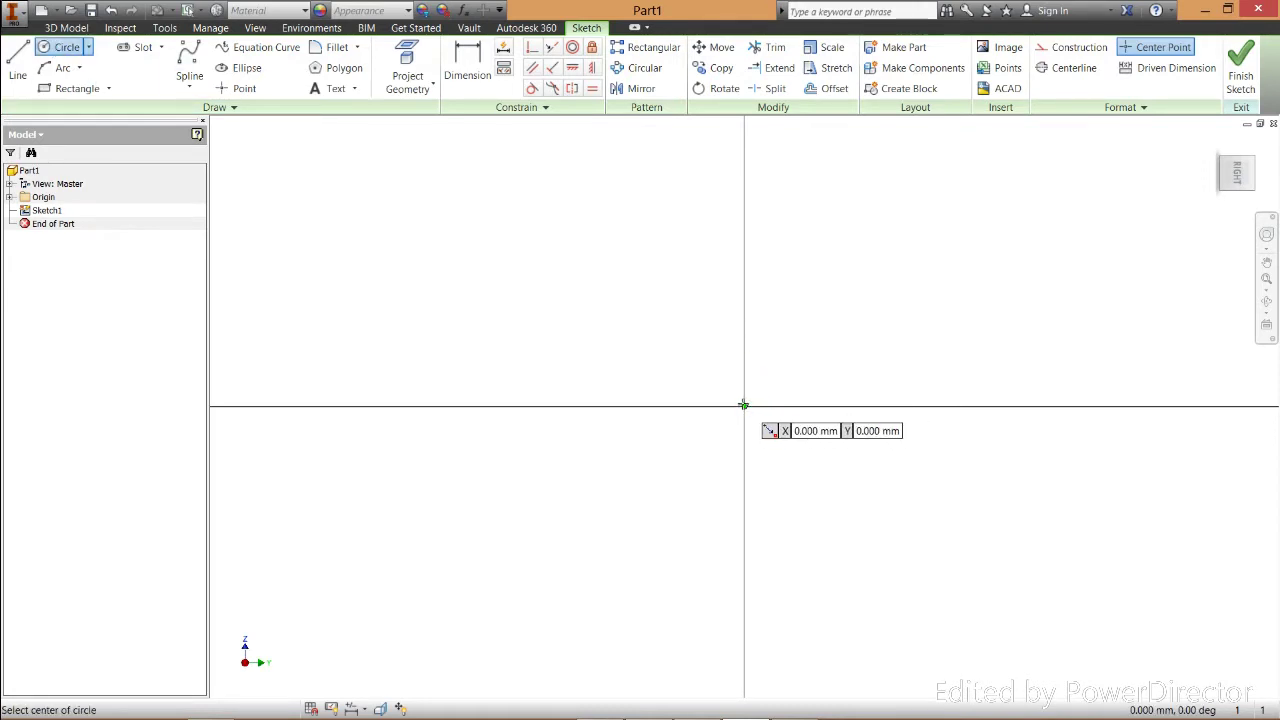
{"action": "left_click", "coordinate": [744, 406]}
{"action": "left_click", "coordinate": [869, 479]}
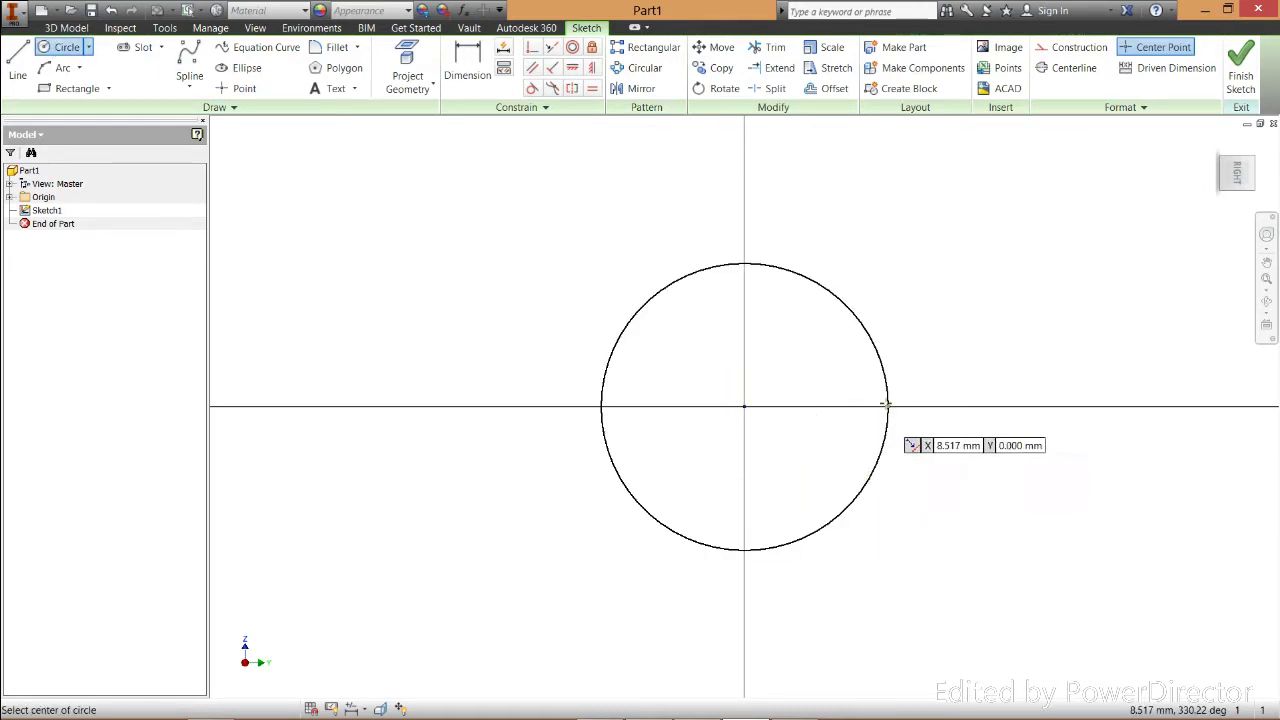
Dimension the circle's diameter to 0.5, zoom all, and move the dimension label beside it
{"action": "left_click", "coordinate": [467, 85]}
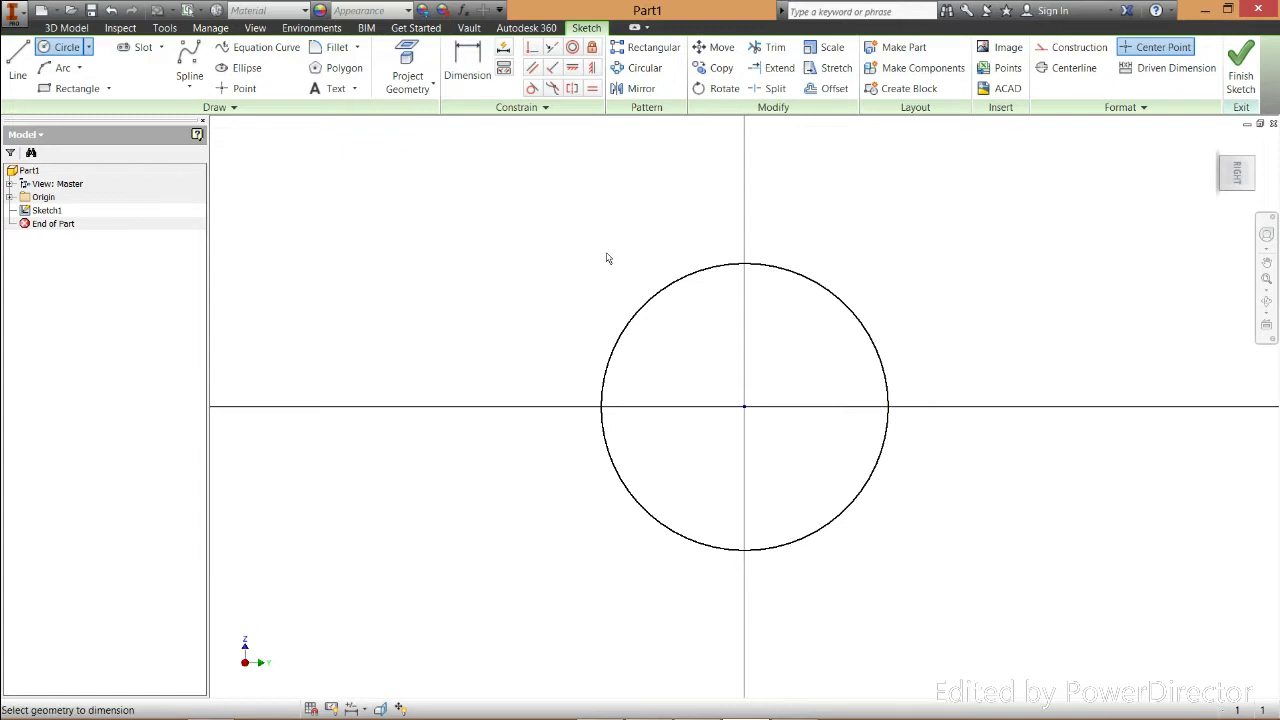
{"action": "left_click", "coordinate": [650, 306]}
{"action": "left_click", "coordinate": [695, 375]}
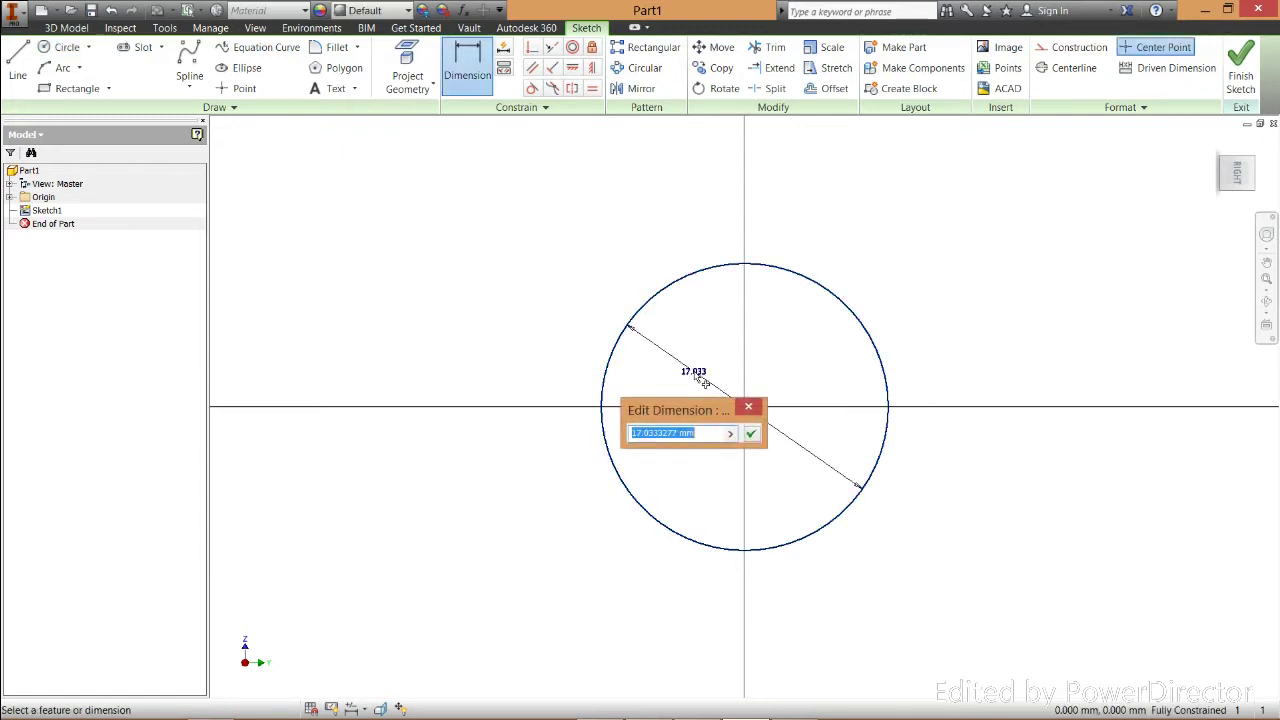
{"action": "type", "text": "0.5"}
{"action": "key", "text": "Return"}
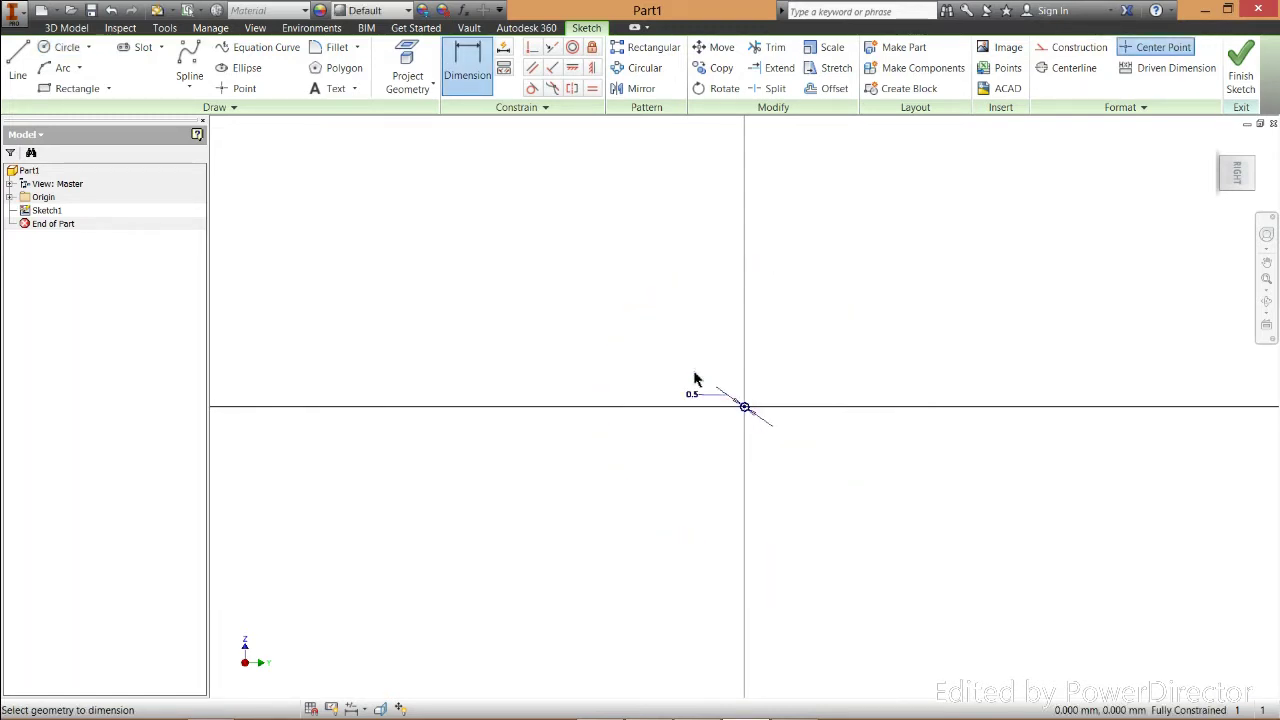
{"action": "left_click", "coordinate": [1266, 280]}
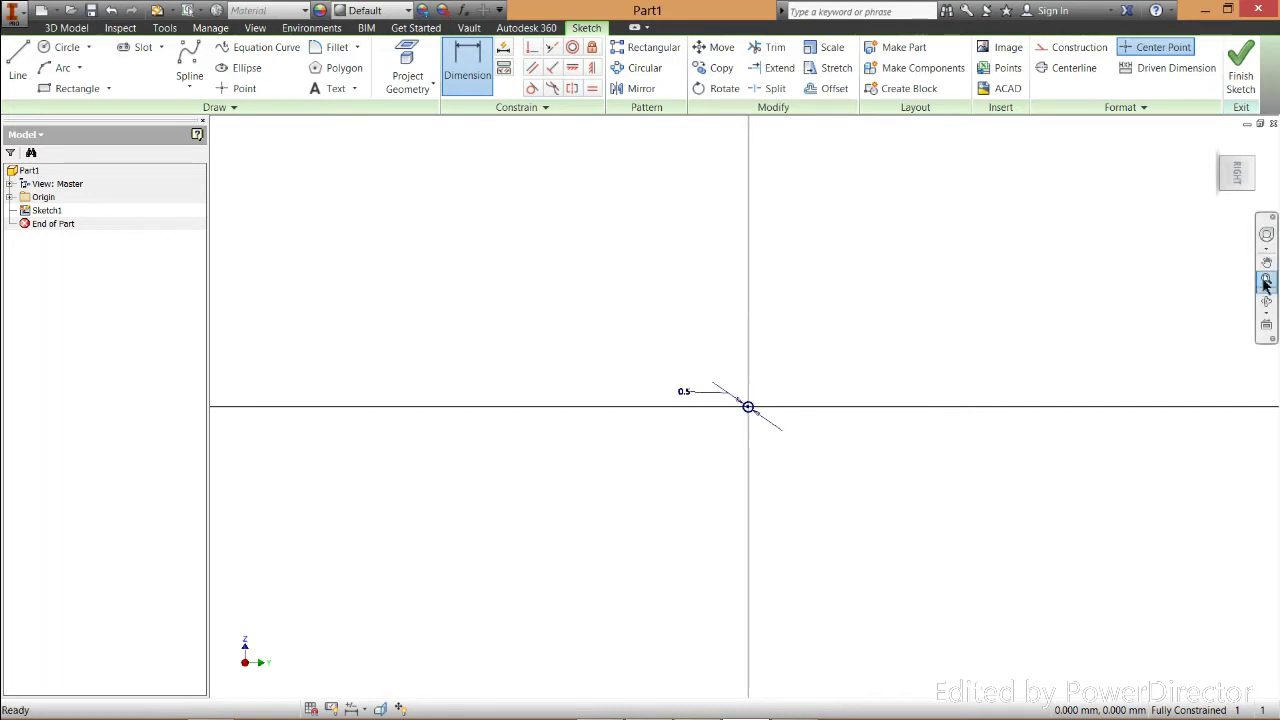
{"action": "key", "text": "Escape"}
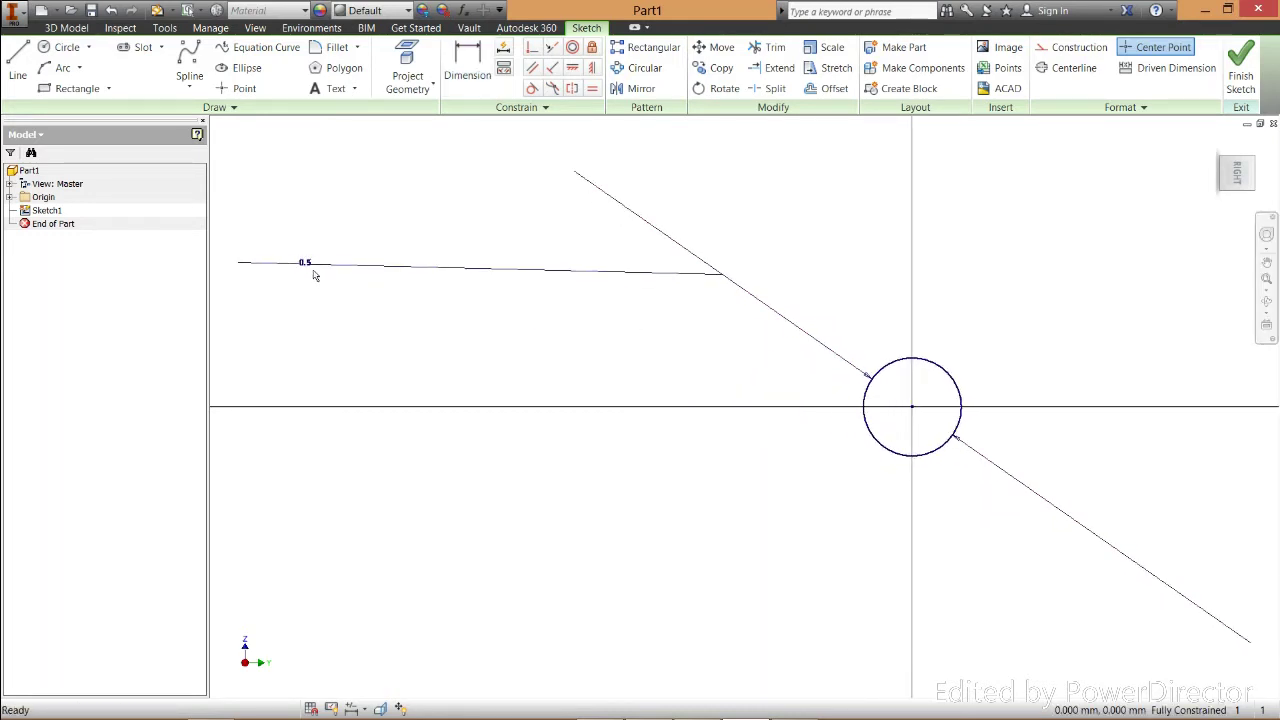
{"action": "mouse_move", "coordinate": [306, 268]}
{"action": "left_mouse_down"}
{"action": "mouse_move", "coordinate": [354, 277]}
{"action": "mouse_move", "coordinate": [372, 362]}
{"action": "mouse_move", "coordinate": [912, 398]}
{"action": "mouse_move", "coordinate": [823, 360]}
{"action": "left_mouse_up"}
{"action": "scroll", "coordinate": [623, 249], "scroll_direction": "up", "scroll_amount": 4}
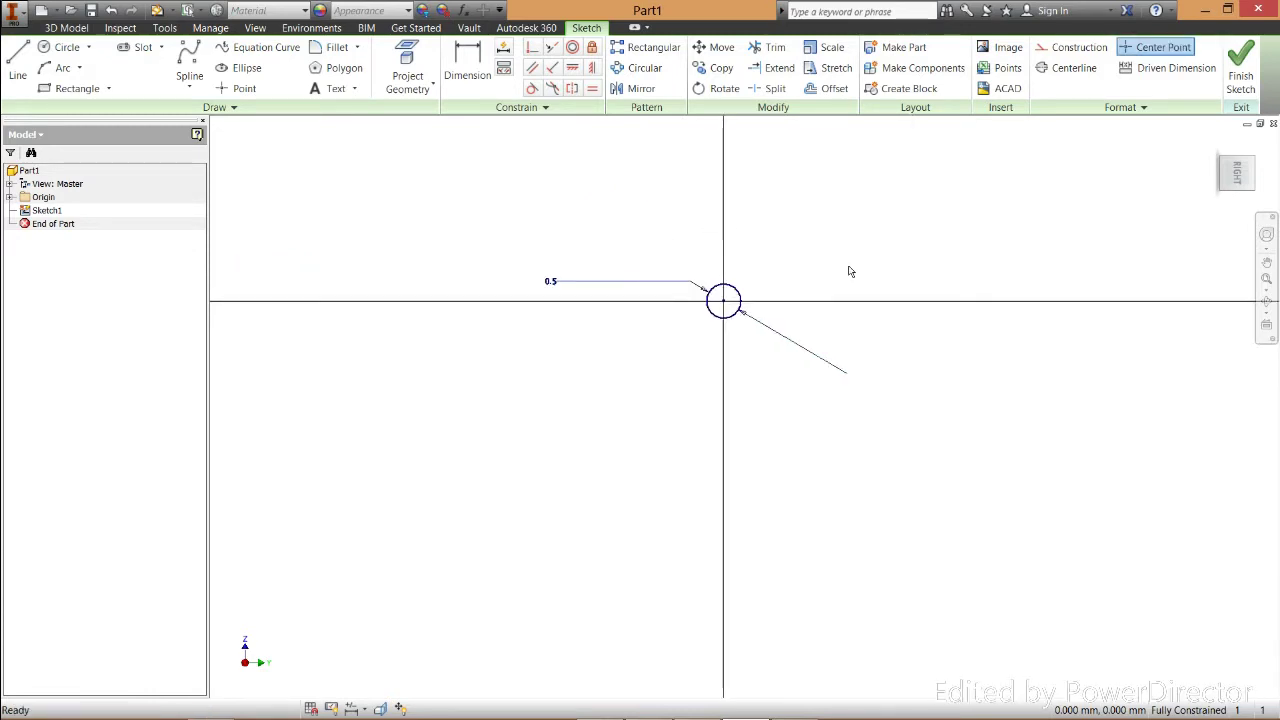
{"action": "scroll", "coordinate": [850, 271], "scroll_direction": "down", "scroll_amount": 2}
Draw two lines from the circle's top and bottom to an apex on the horizontal axis
{"action": "left_click", "coordinate": [17, 62]}
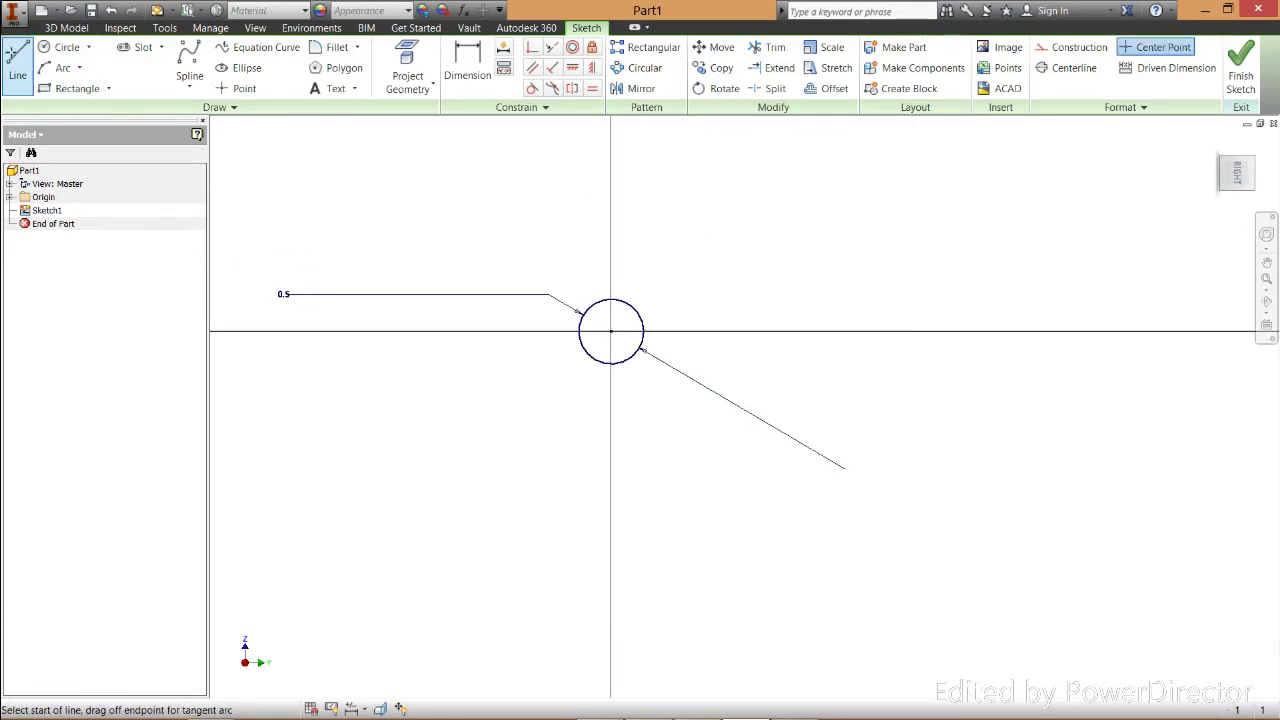
{"action": "left_click", "coordinate": [628, 303]}
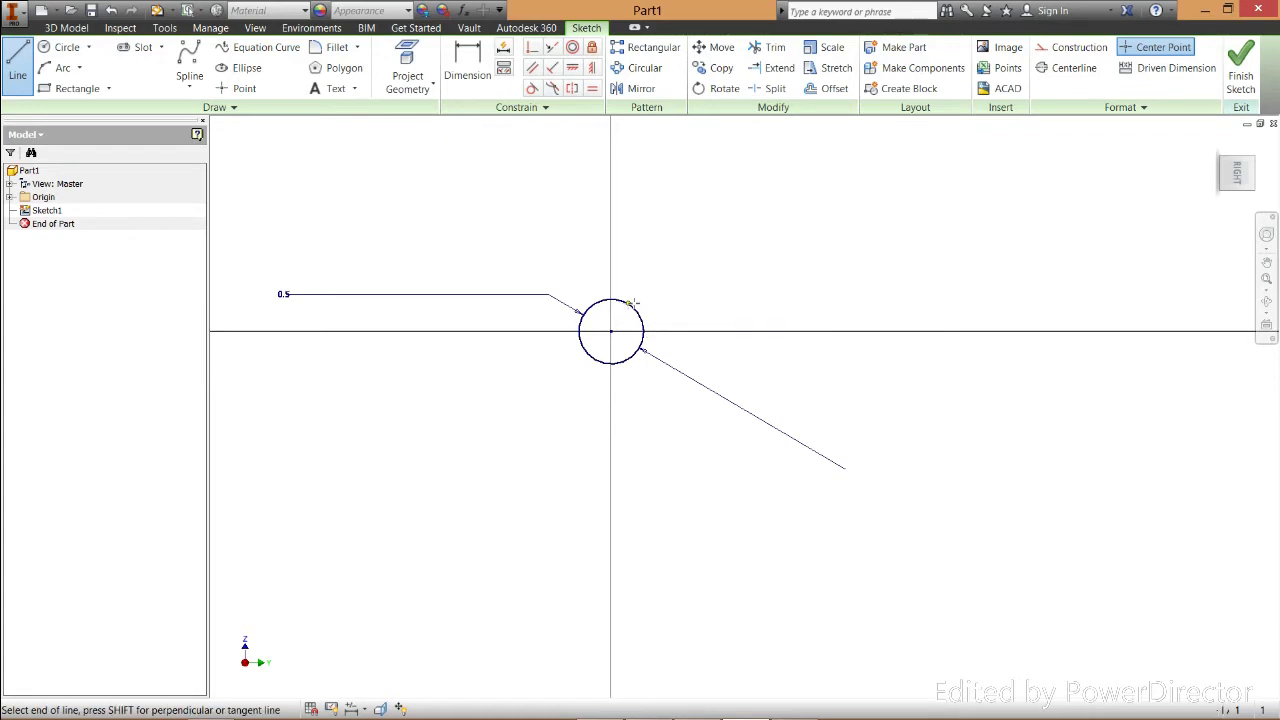
{"action": "left_click", "coordinate": [886, 330]}
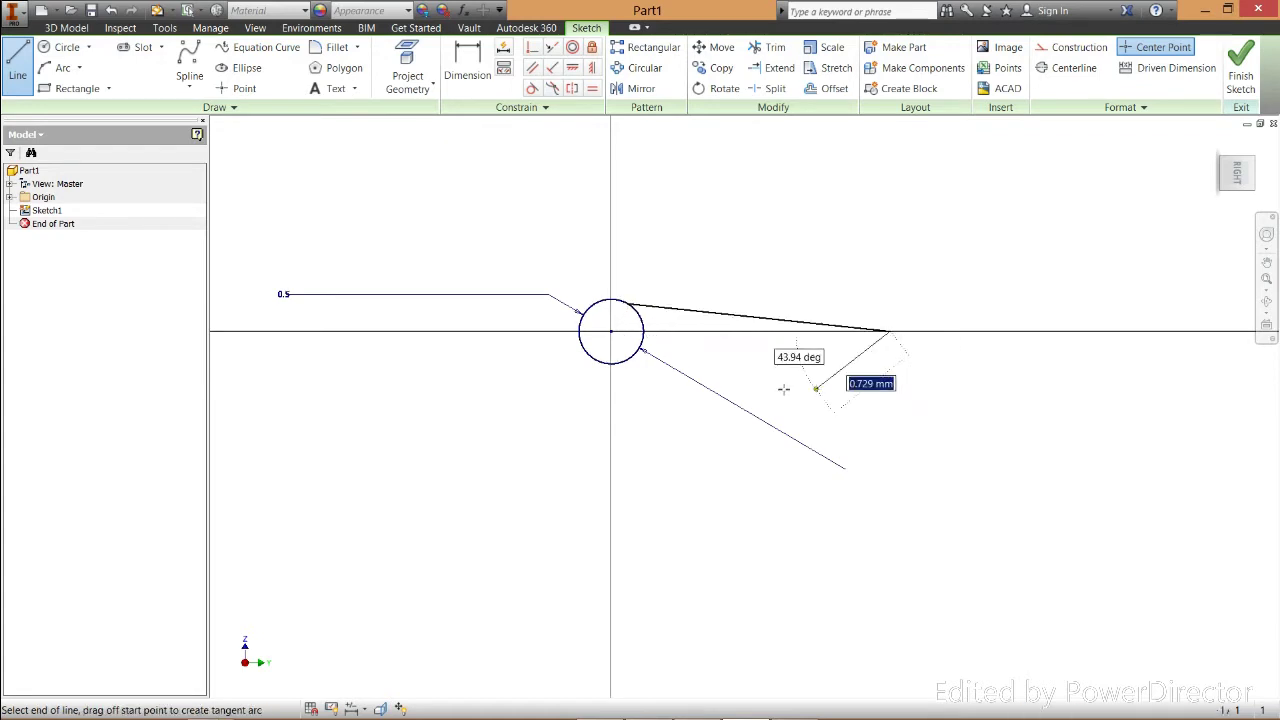
{"action": "double_click", "coordinate": [655, 388]}
{"action": "key", "text": "Escape"}
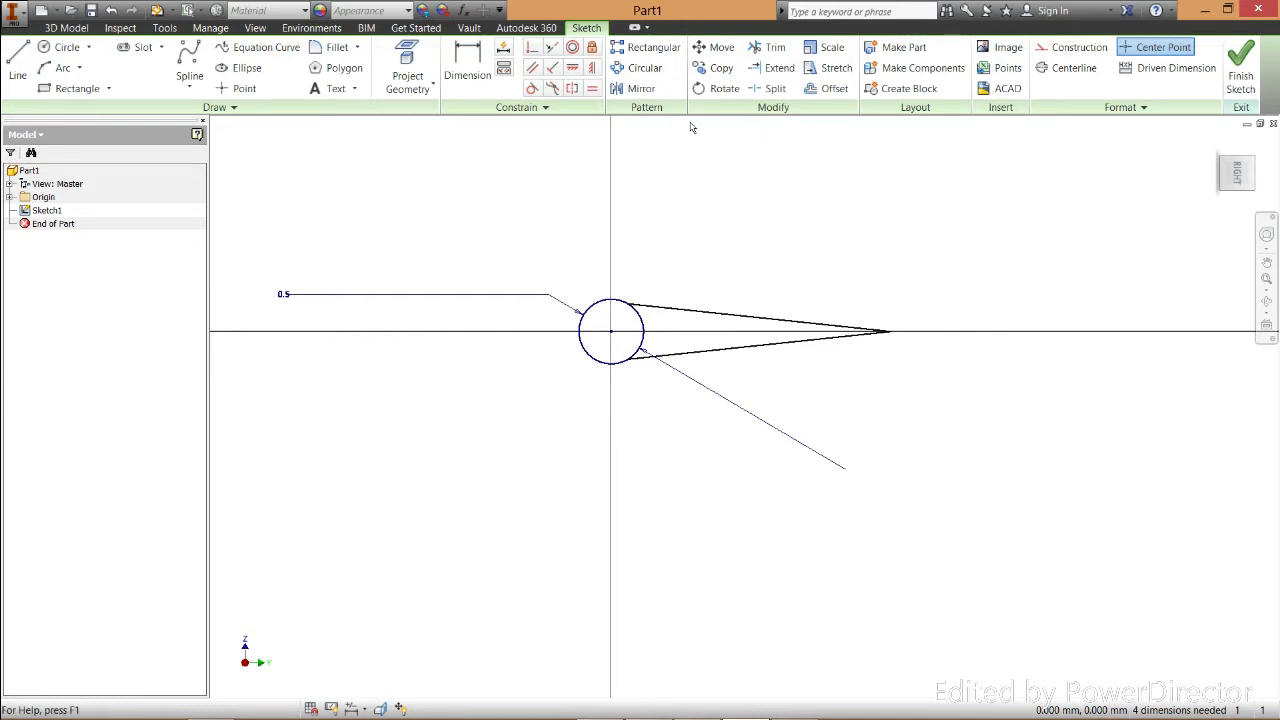
Make both lines tangent to the circle and align the apex horizontally with its centre
{"action": "left_click", "coordinate": [531, 89]}
{"action": "left_click", "coordinate": [693, 310]}
{"action": "left_click", "coordinate": [645, 327]}
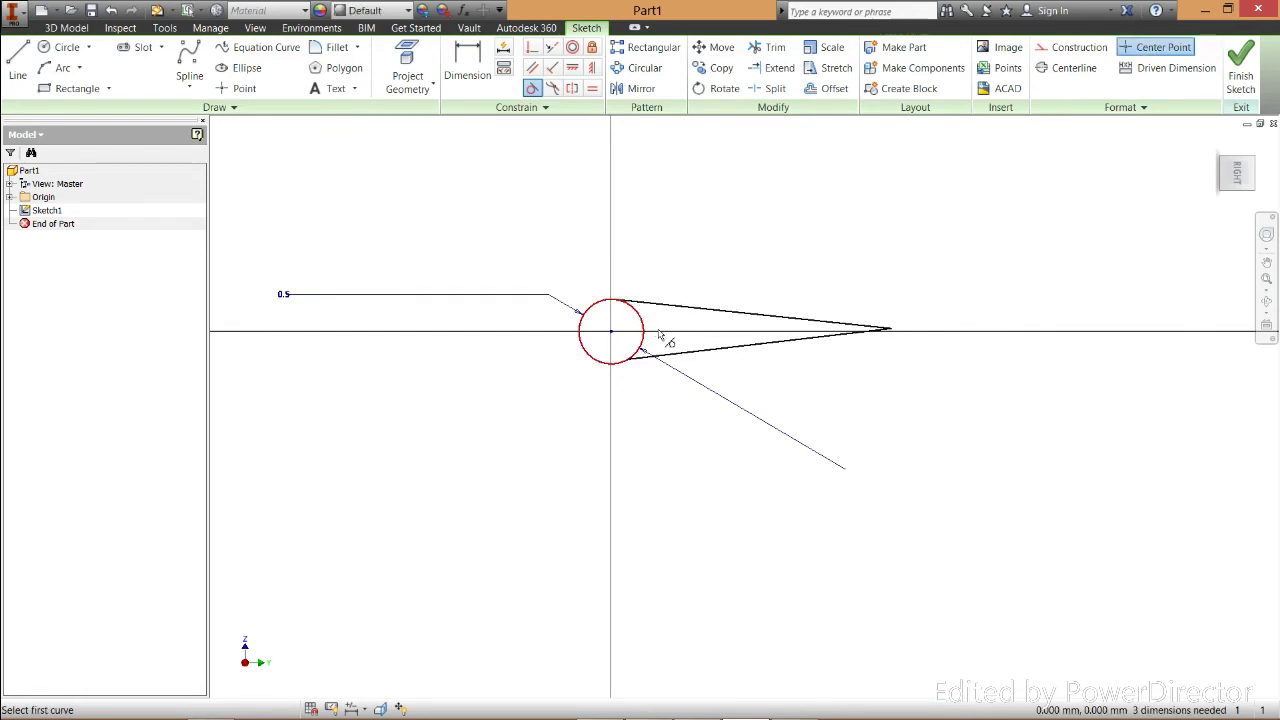
{"action": "left_click", "coordinate": [665, 354]}
{"action": "left_click", "coordinate": [640, 351]}
{"action": "key", "text": "Escape"}
{"action": "left_click", "coordinate": [572, 67]}
{"action": "left_click", "coordinate": [890, 330]}
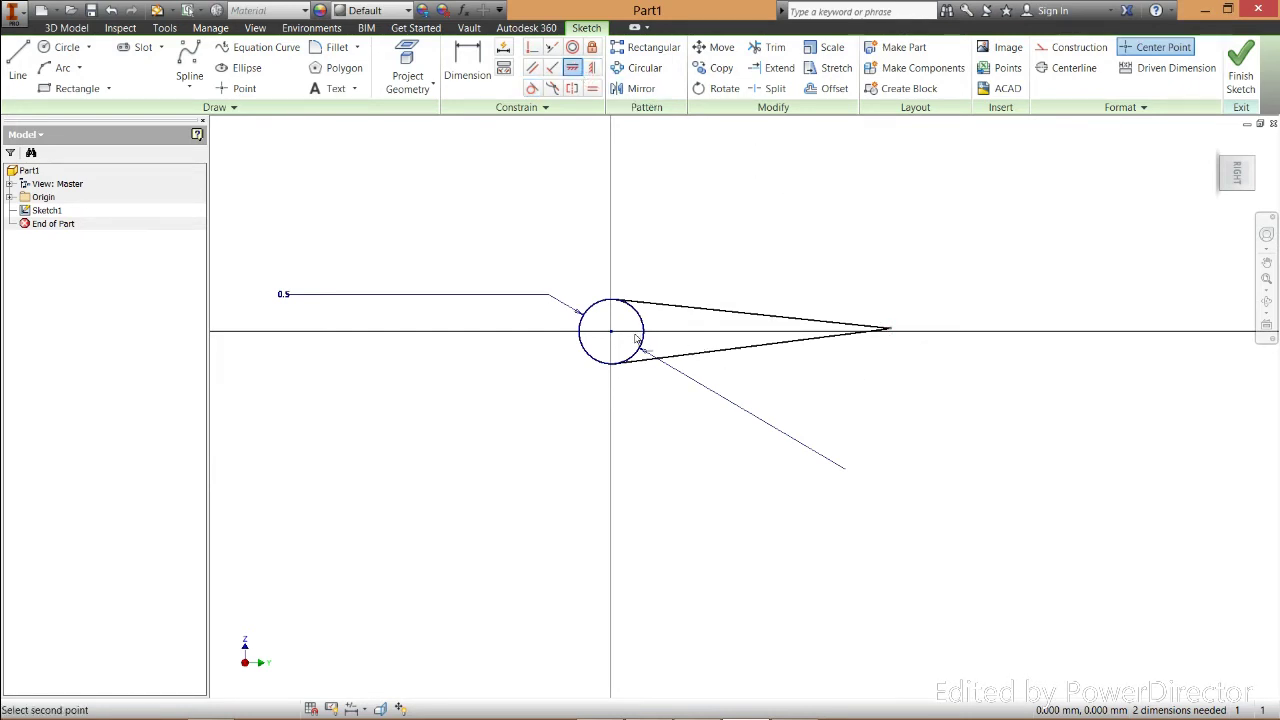
{"action": "left_click", "coordinate": [613, 336]}
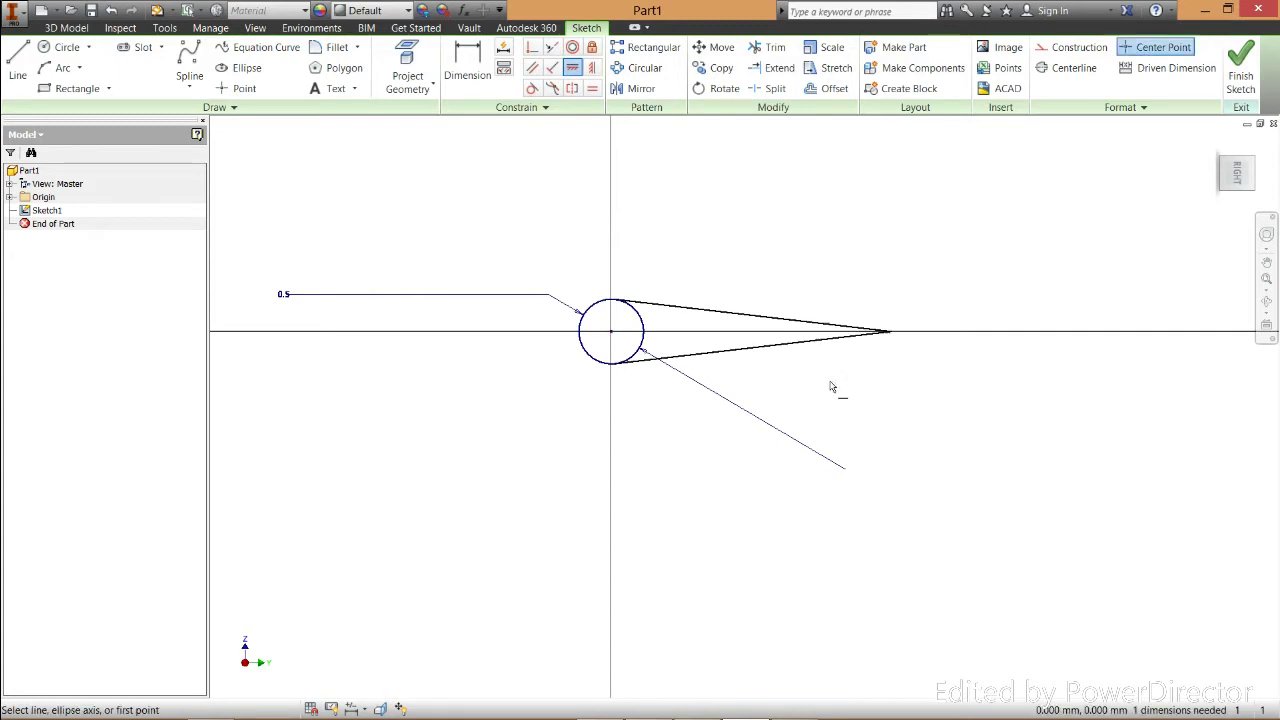
Dimension the distance from the circle centre to the apex as 1.5
{"action": "left_click", "coordinate": [467, 70]}
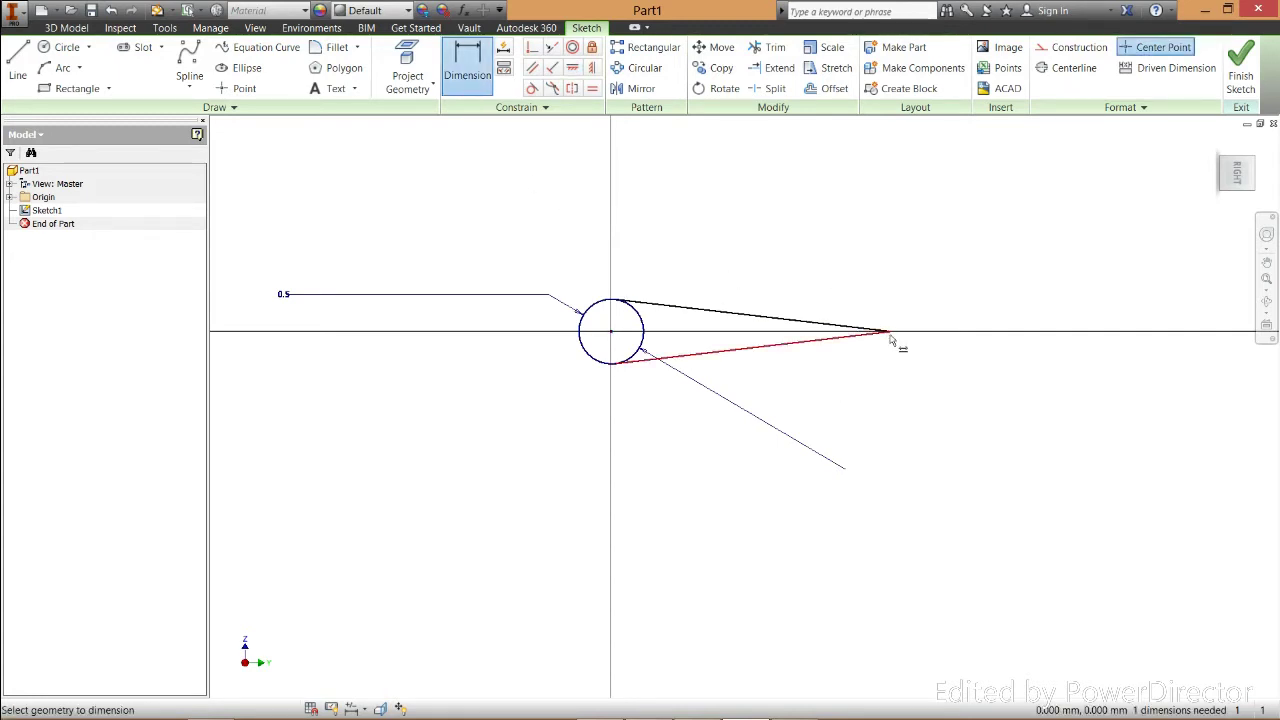
{"action": "left_click", "coordinate": [624, 302]}
{"action": "left_click", "coordinate": [708, 230]}
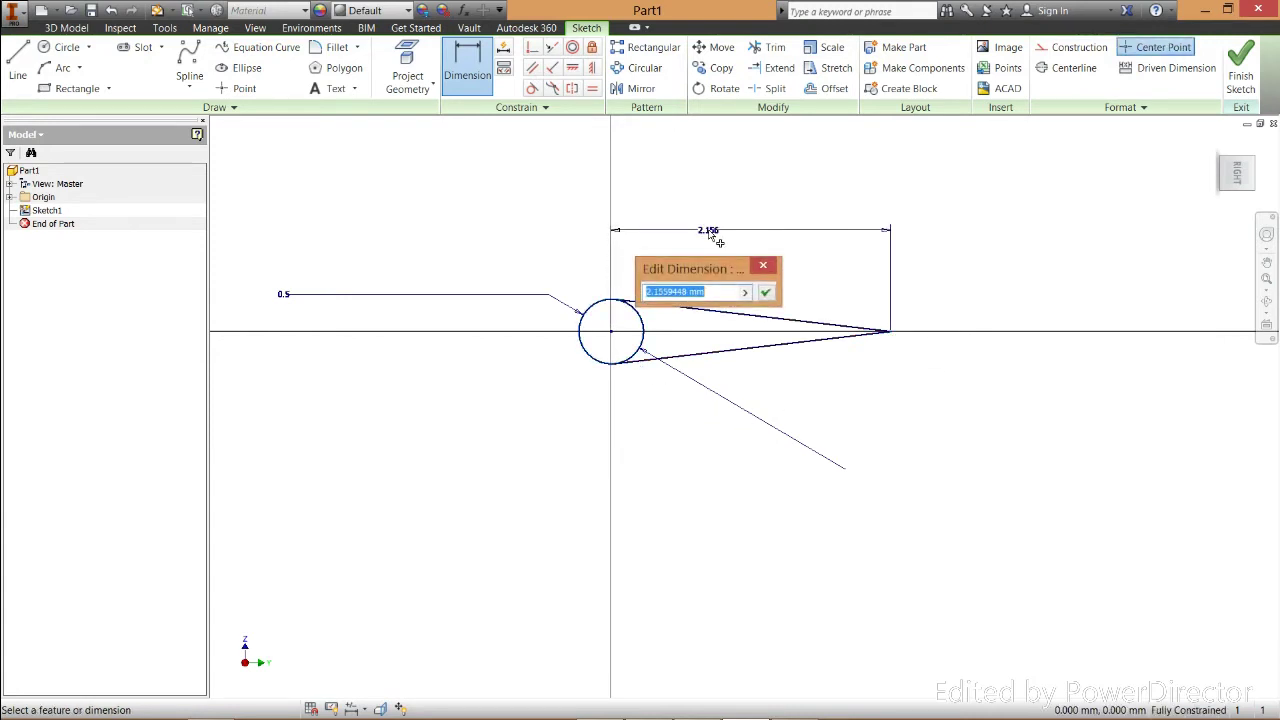
{"action": "type", "text": "1.5"}
{"action": "key", "text": "Return"}
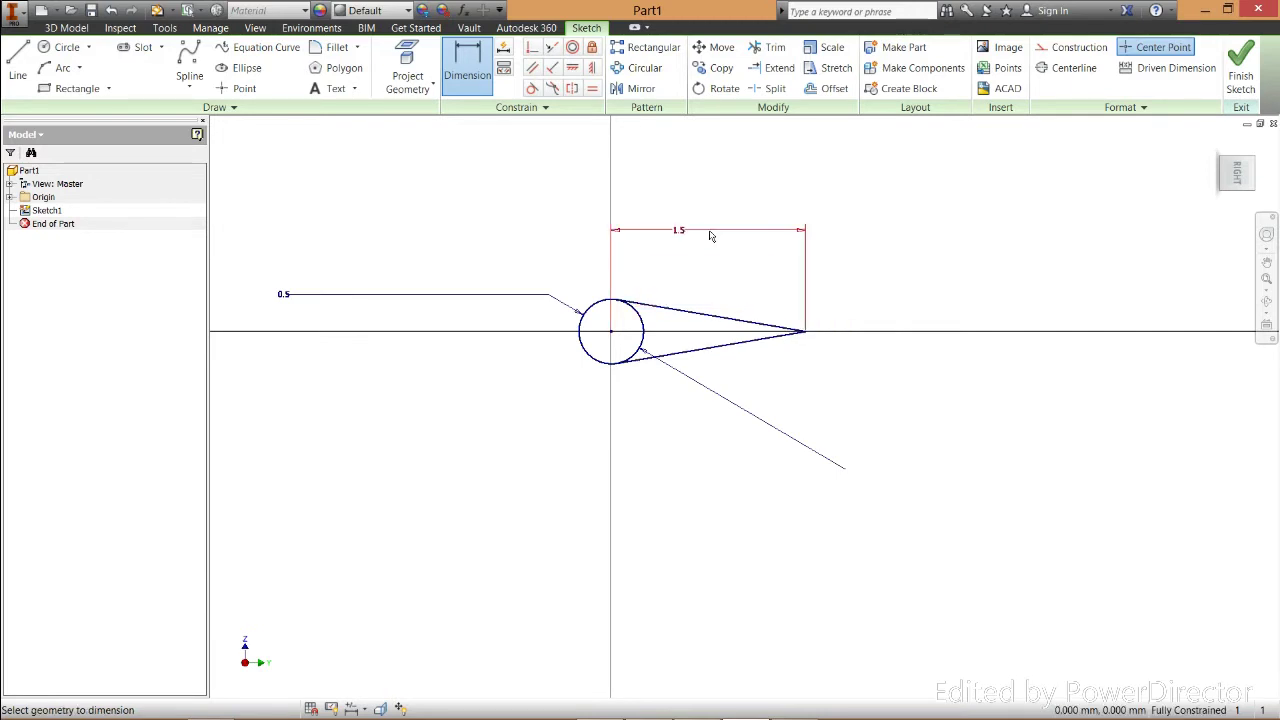
{"action": "key", "text": "Escape"}
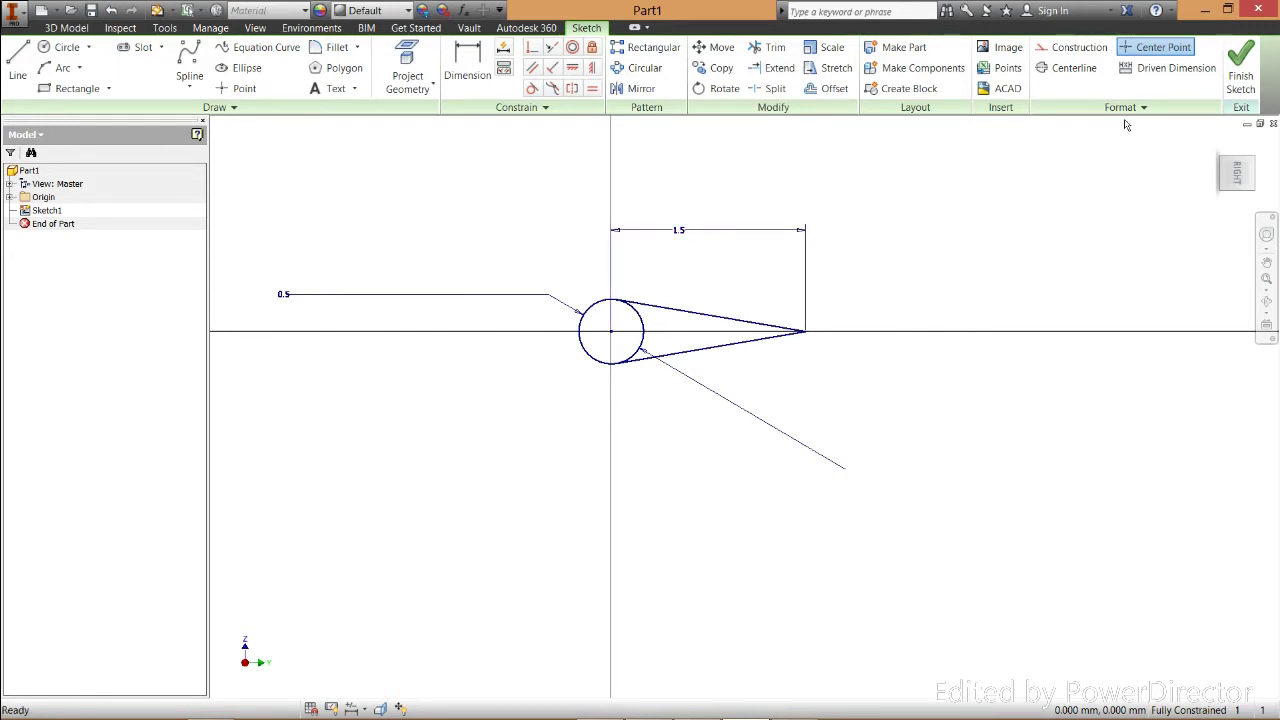
Finish the sketch, zoom all, and orbit the view to see it in 3D
{"action": "left_click", "coordinate": [1239, 80]}
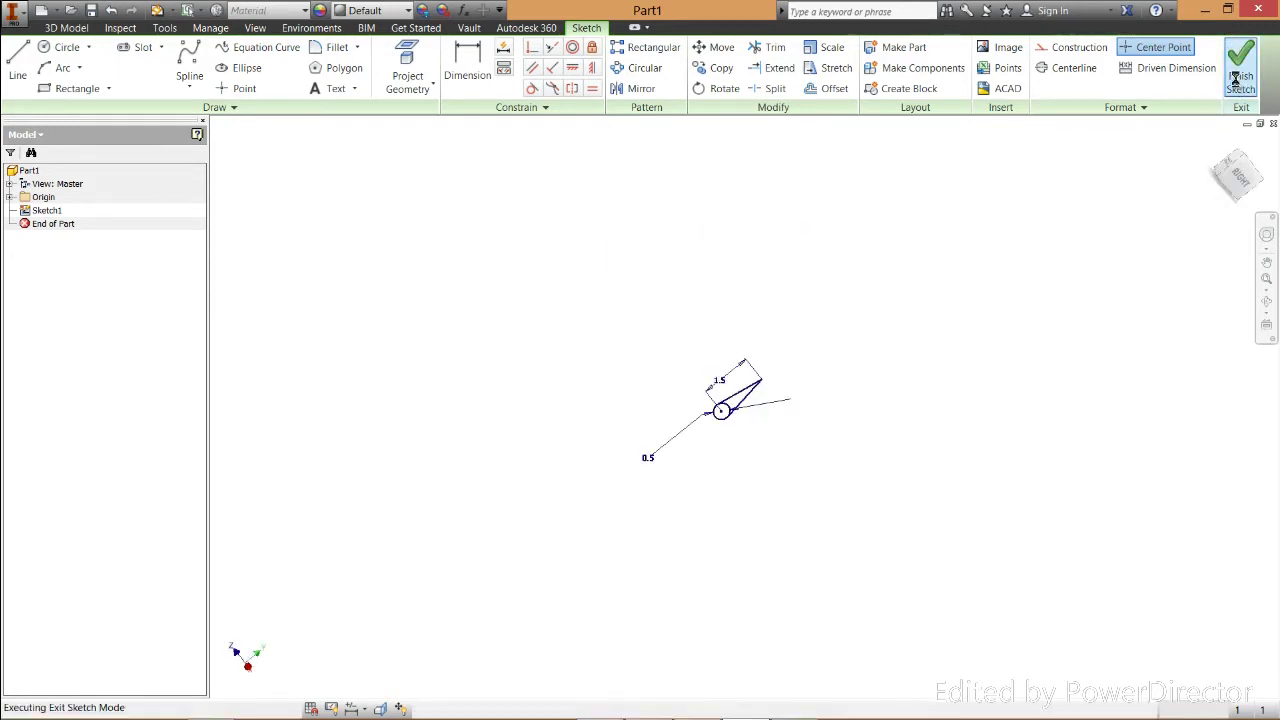
{"action": "left_click", "coordinate": [1266, 280]}
{"action": "key", "text": "F4"}
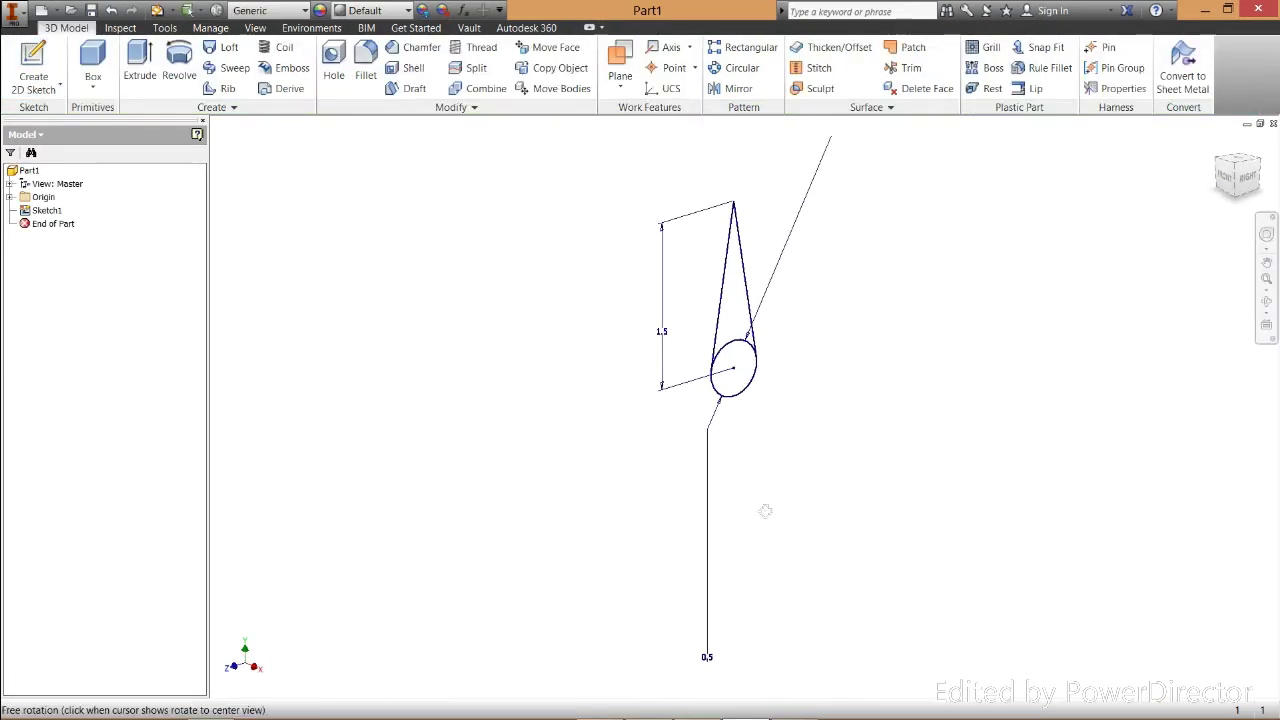
{"action": "mouse_move", "coordinate": [766, 511]}
{"action": "left_mouse_down"}
{"action": "mouse_move", "coordinate": [717, 457]}
{"action": "mouse_move", "coordinate": [763, 520]}
{"action": "mouse_move", "coordinate": [837, 437]}
{"action": "mouse_move", "coordinate": [849, 446]}
{"action": "mouse_move", "coordinate": [820, 469]}
{"action": "mouse_move", "coordinate": [834, 452]}
{"action": "mouse_move", "coordinate": [1049, 480]}
{"action": "mouse_move", "coordinate": [1012, 422]}
{"action": "left_mouse_up"}
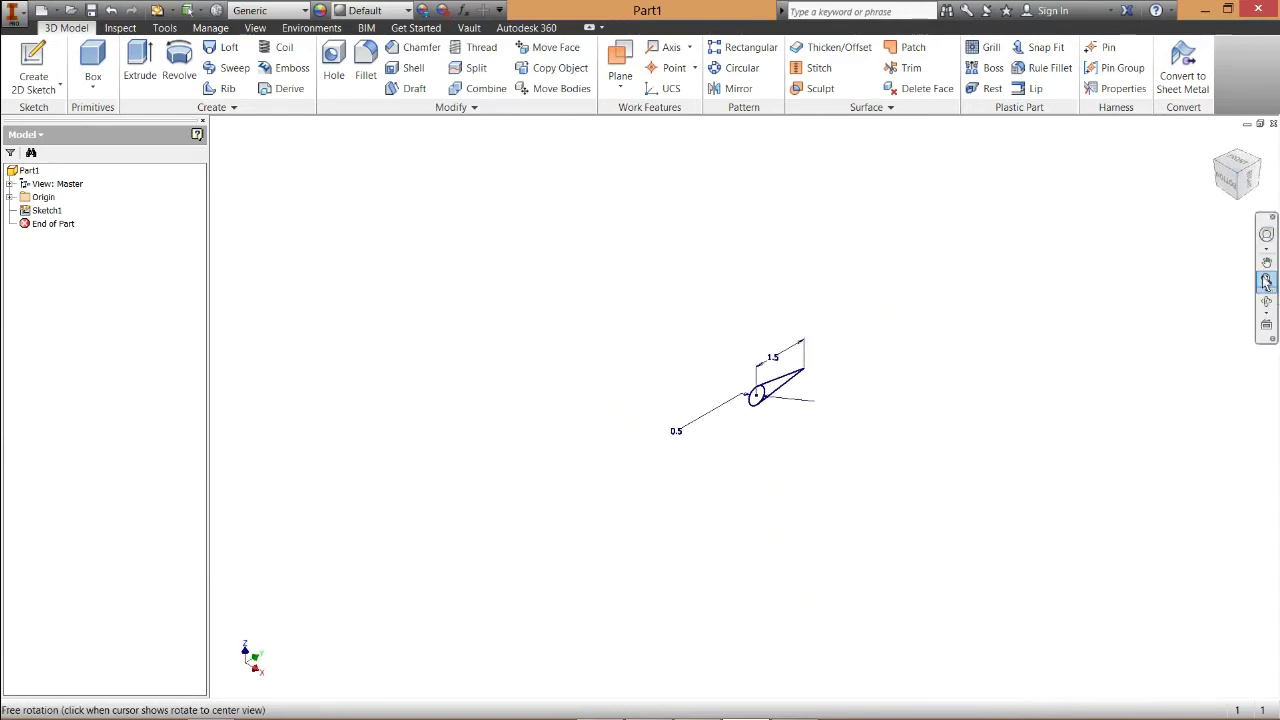
{"action": "key", "text": "Escape"}
{"action": "scroll", "coordinate": [1118, 418], "scroll_direction": "up", "scroll_amount": 5}
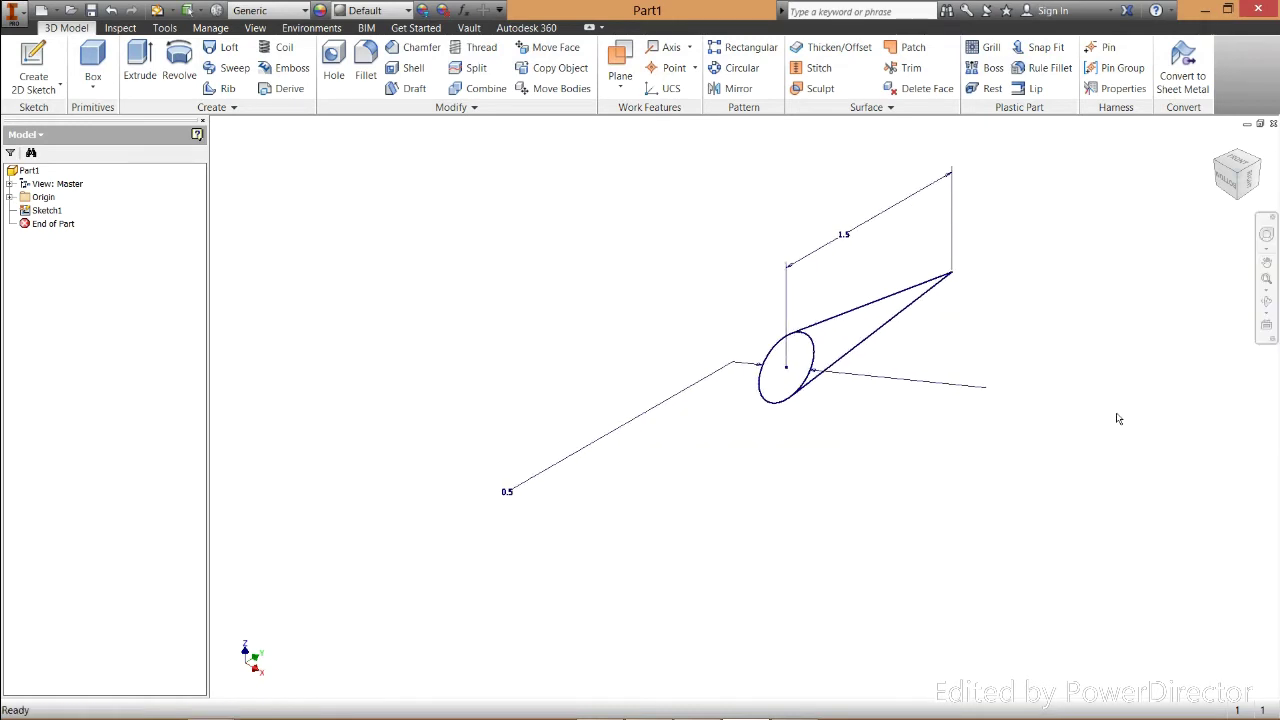
Extrude the circle and triangle profiles a distance of 1.5 into a solid
{"action": "left_click", "coordinate": [130, 80]}
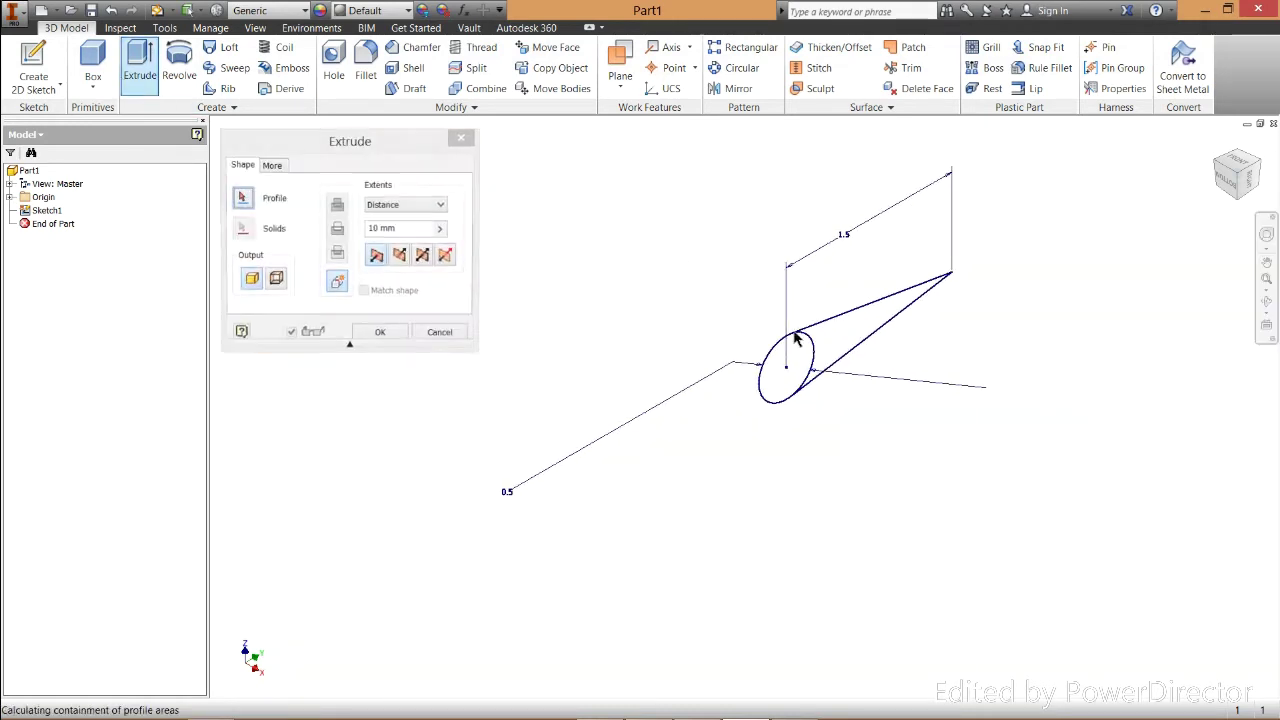
{"action": "double_click", "coordinate": [400, 229]}
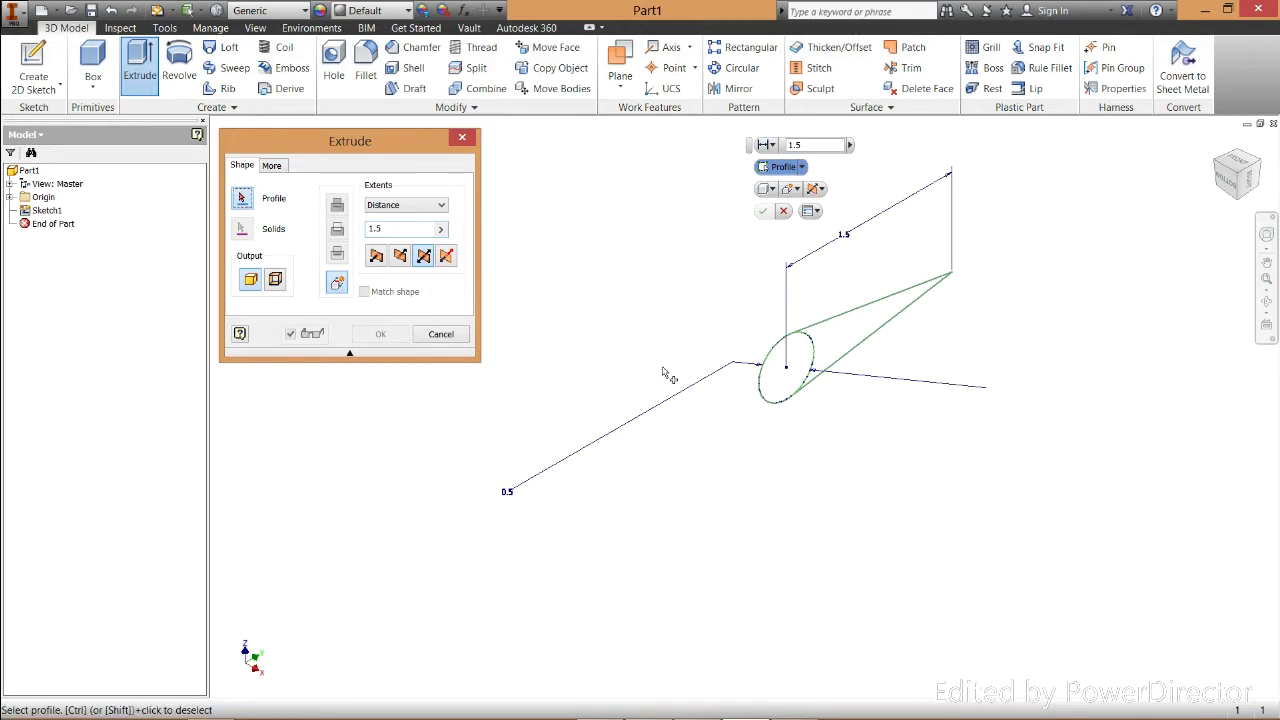
{"action": "left_click", "coordinate": [786, 375]}
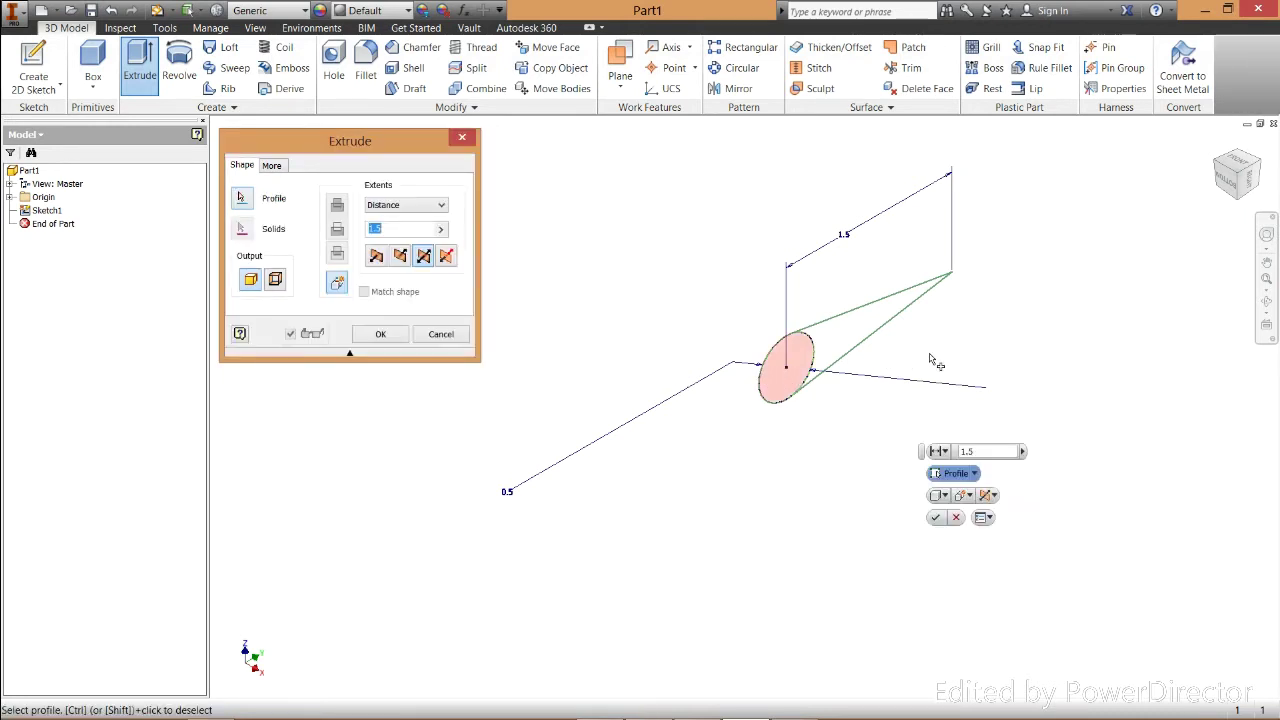
{"action": "left_click", "coordinate": [860, 340]}
{"action": "middle_click_drag", "start_coordinate": [818, 560], "coordinate": [737, 563], "text": "shift"}
{"action": "middle_click_drag", "start_coordinate": [922, 365], "coordinate": [952, 368], "text": "shift"}
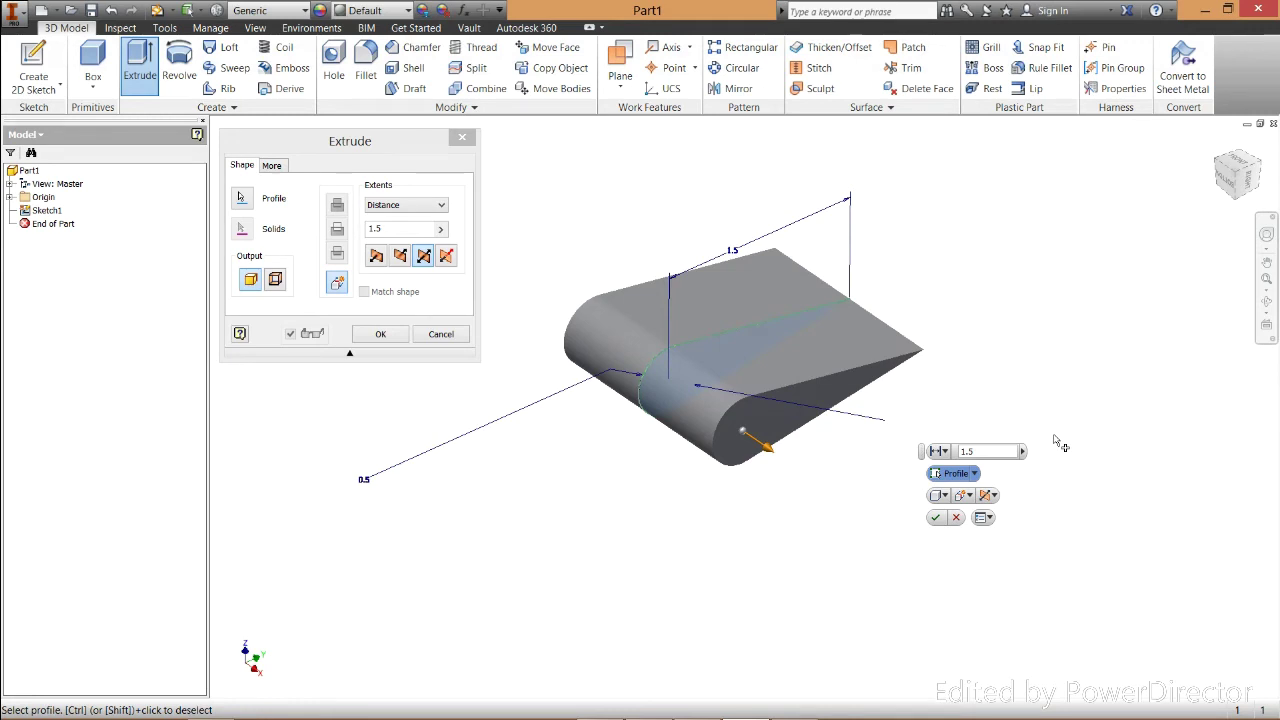
{"action": "left_click", "coordinate": [935, 517]}
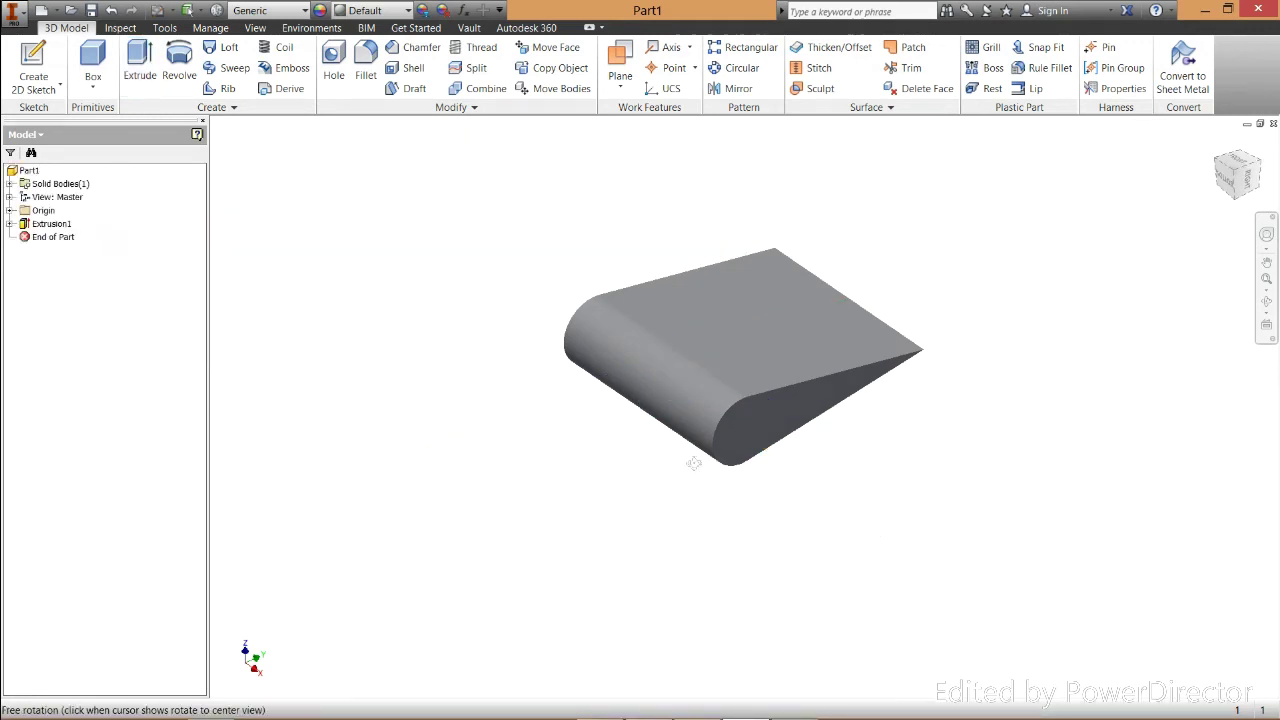
Fillet the airfoil's sharp trailing-edge apex with a 0.05 radius
{"action": "middle_click_drag", "start_coordinate": [700, 531], "coordinate": [640, 451], "text": "shift"}
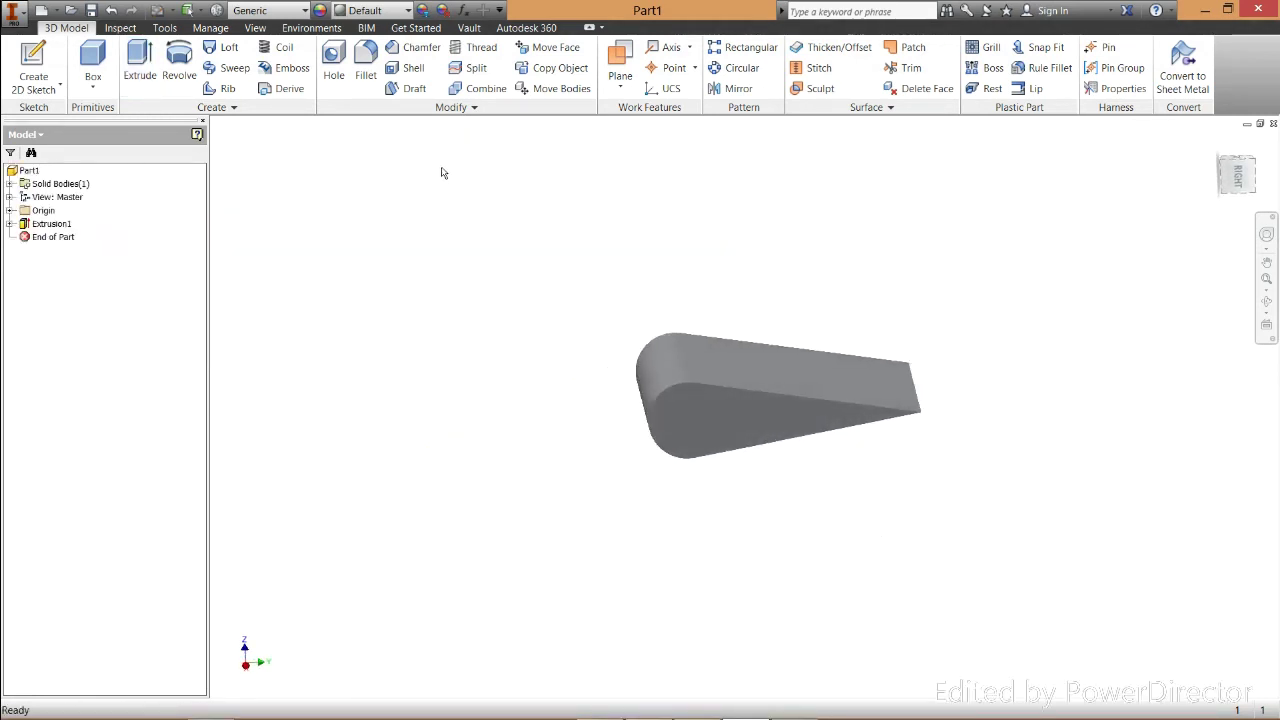
{"action": "left_click", "coordinate": [378, 66]}
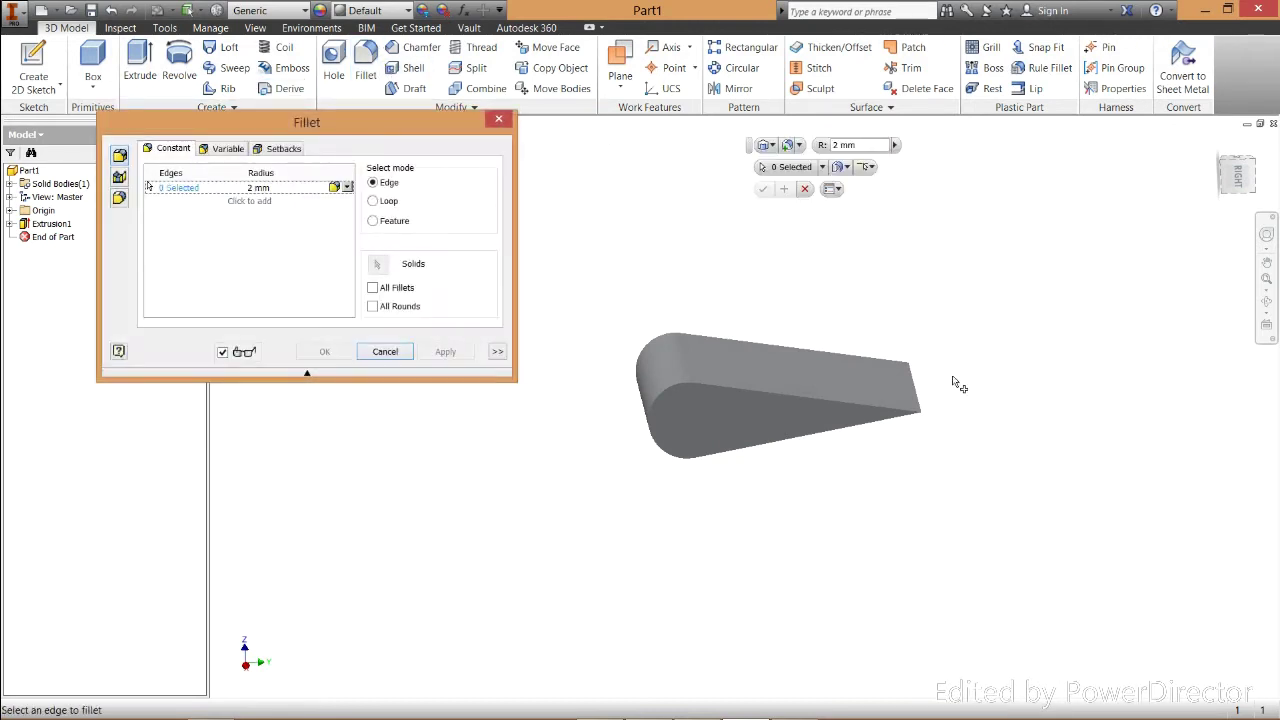
{"action": "left_click", "coordinate": [920, 394]}
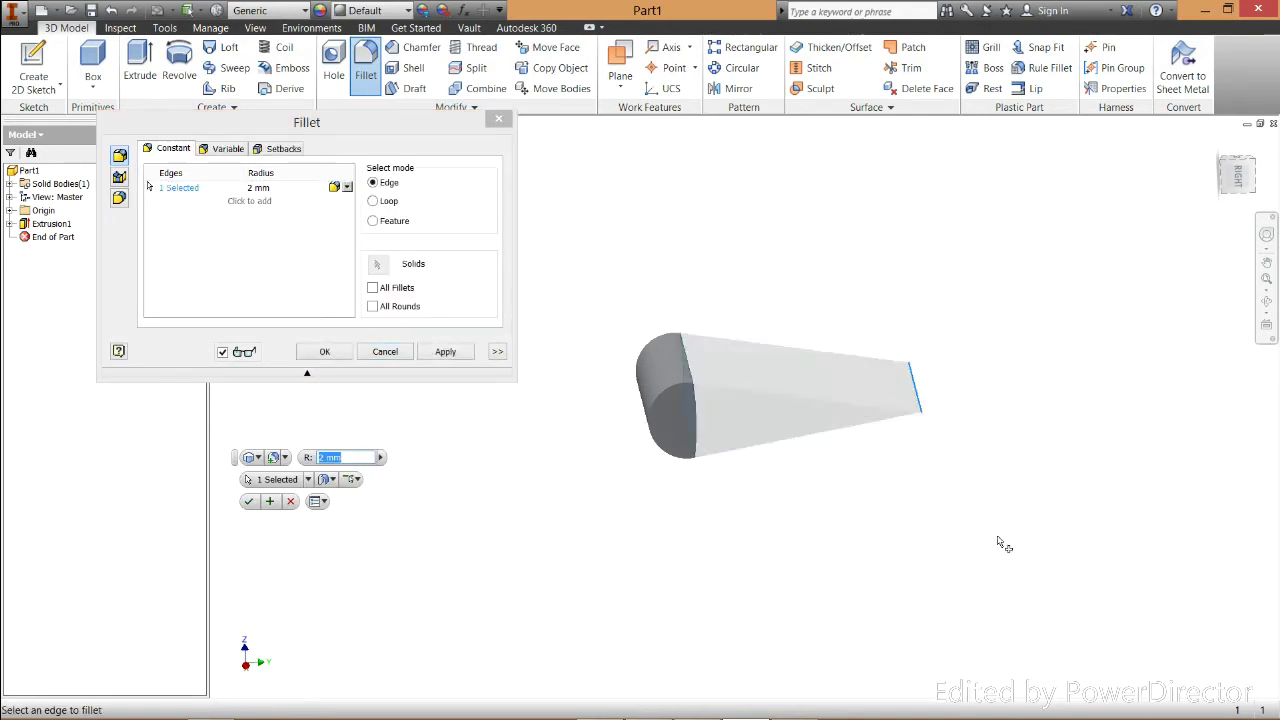
{"action": "left_click", "coordinate": [266, 187]}
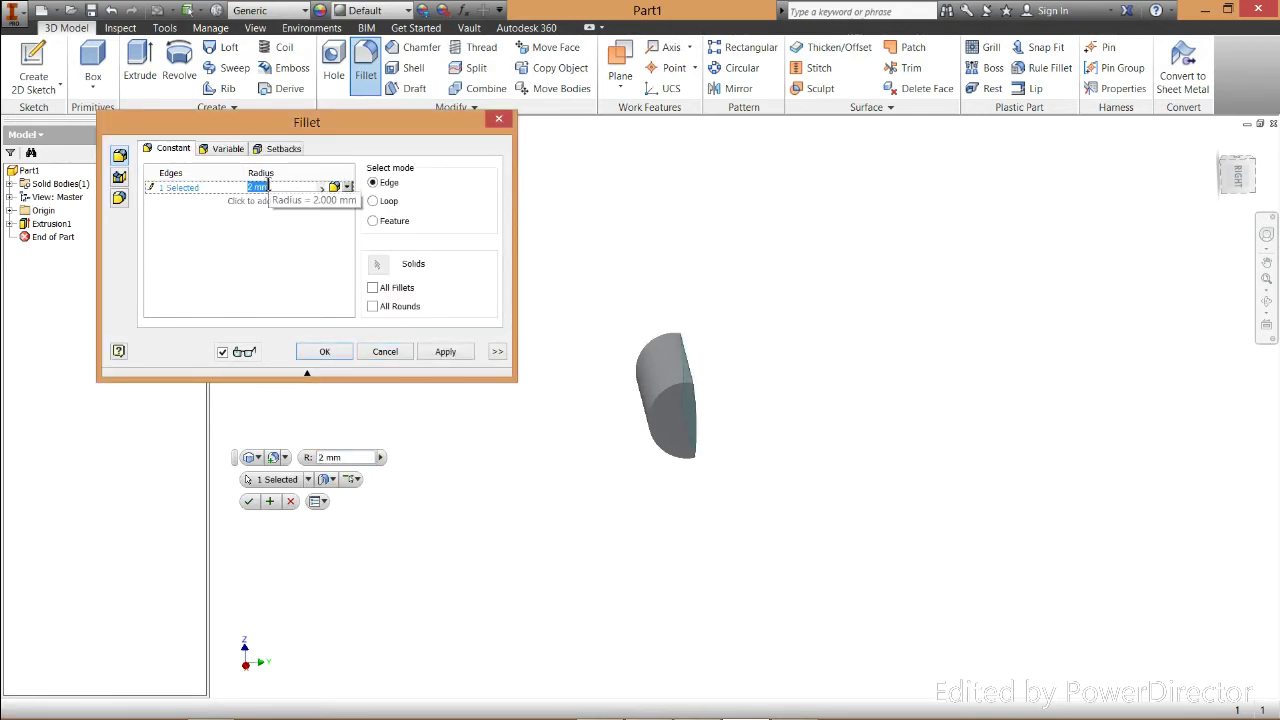
{"action": "type", "text": "0.05"}
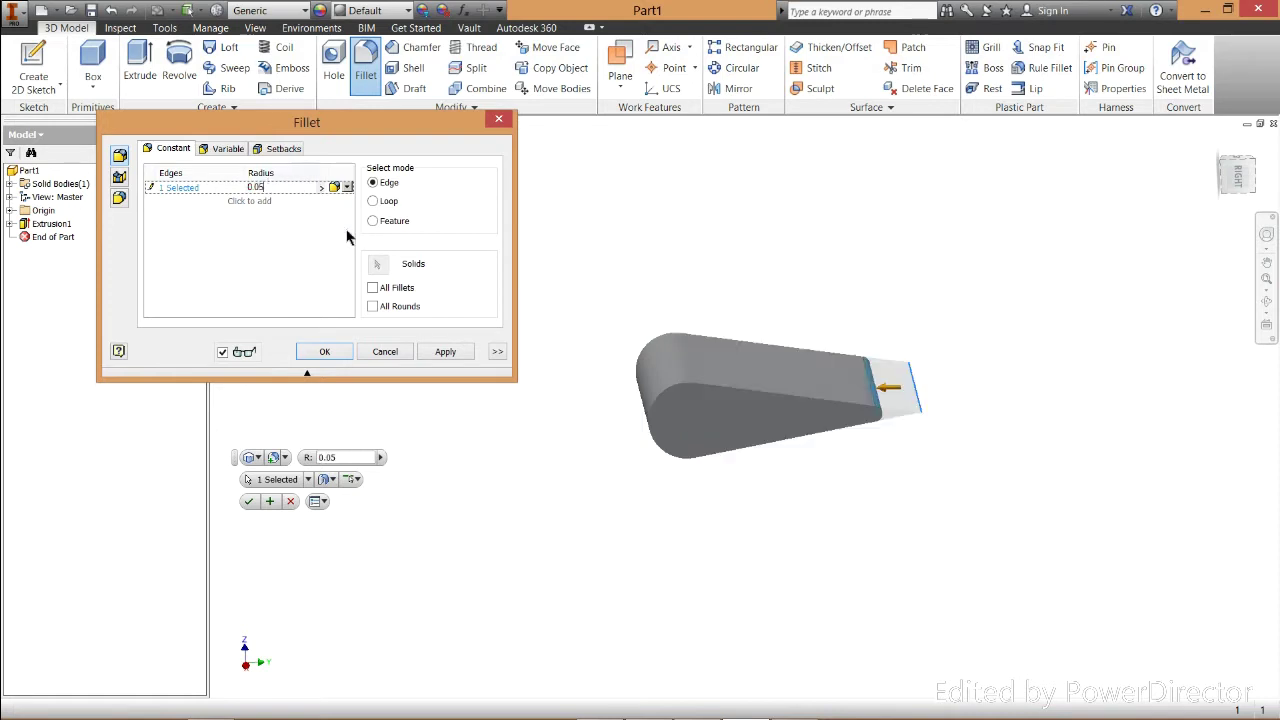
{"action": "left_click", "coordinate": [900, 391]}
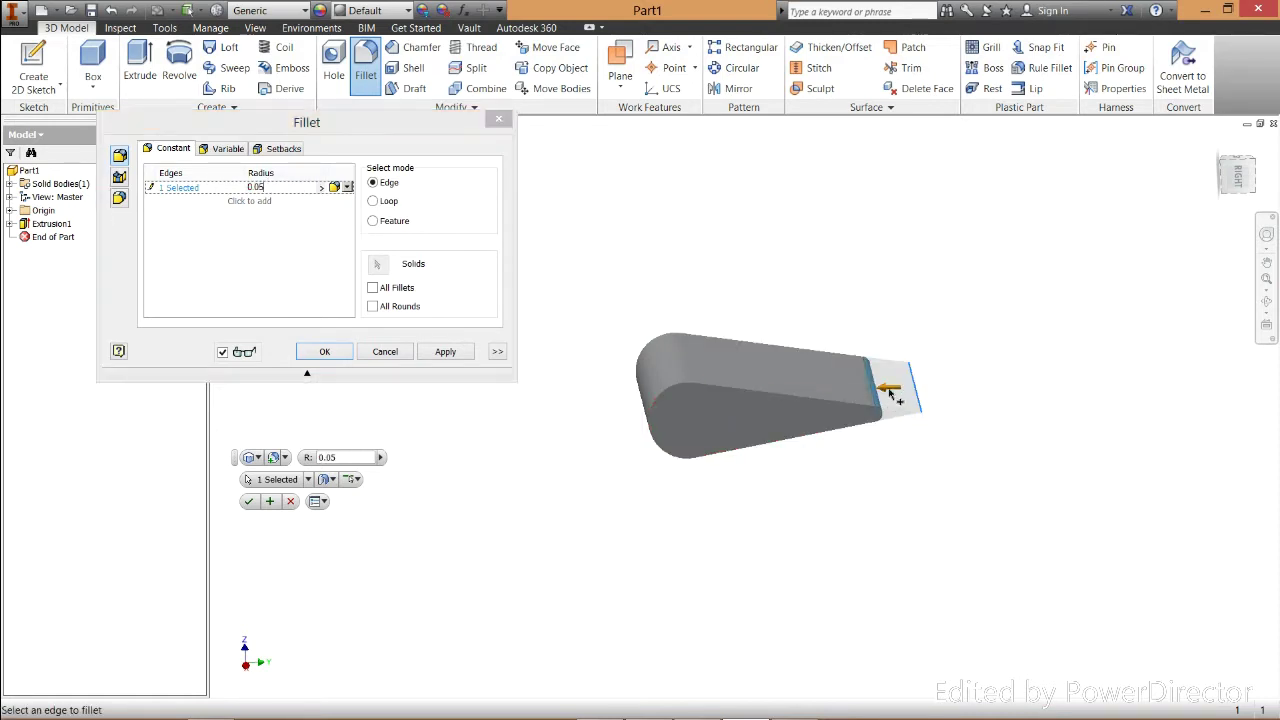
{"action": "scroll", "coordinate": [900, 391], "scroll_direction": "down", "scroll_amount": 5}
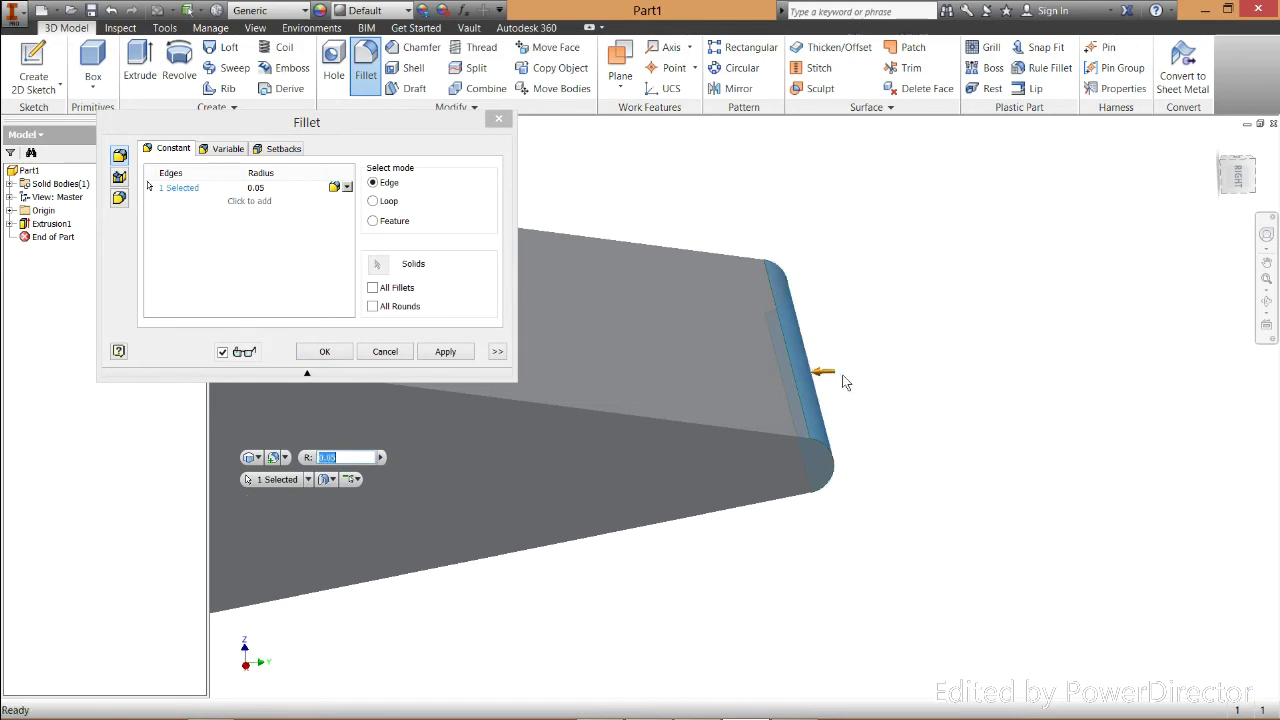
{"action": "scroll", "coordinate": [828, 400], "scroll_direction": "down", "scroll_amount": 2}
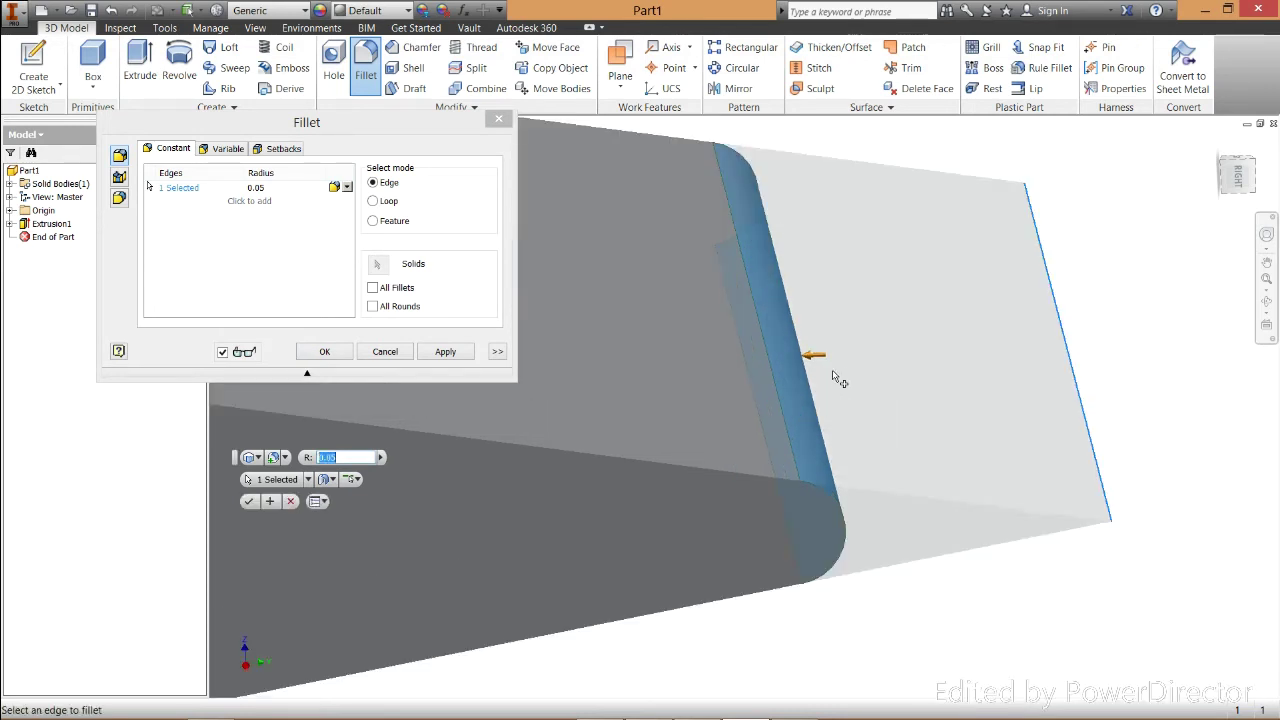
{"action": "left_click", "coordinate": [257, 187]}
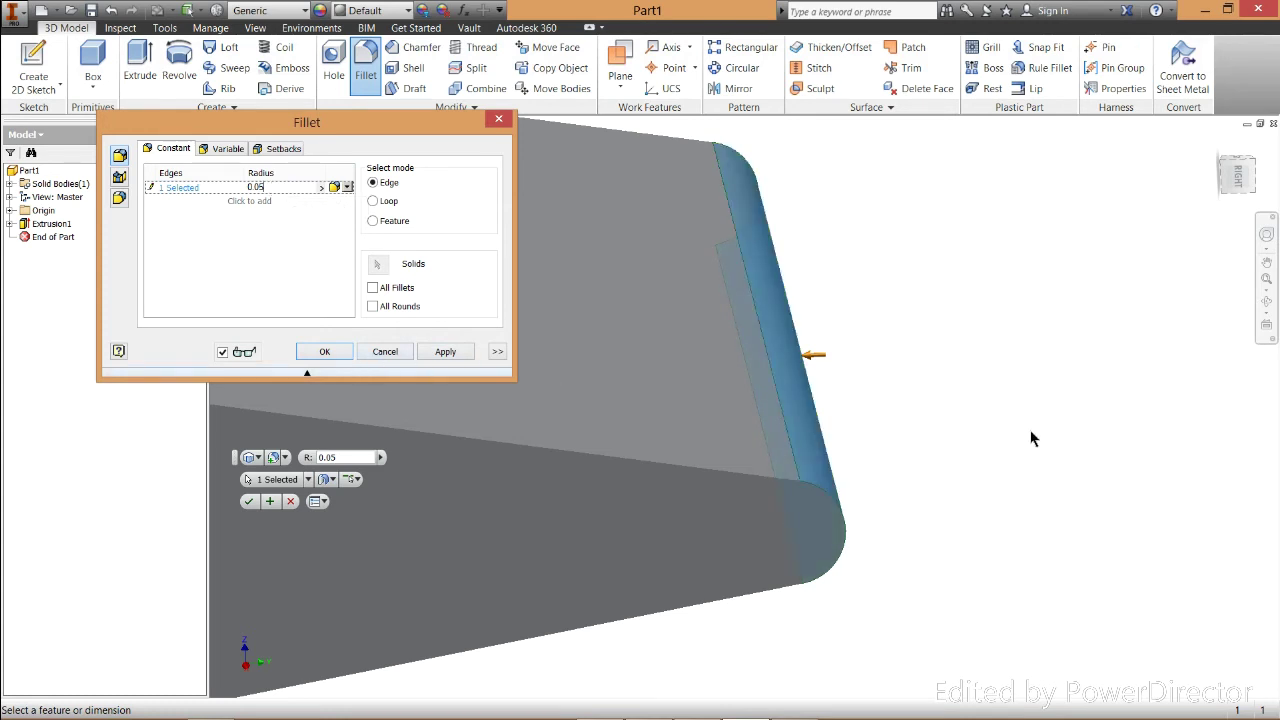
{"action": "left_click", "coordinate": [443, 351]}
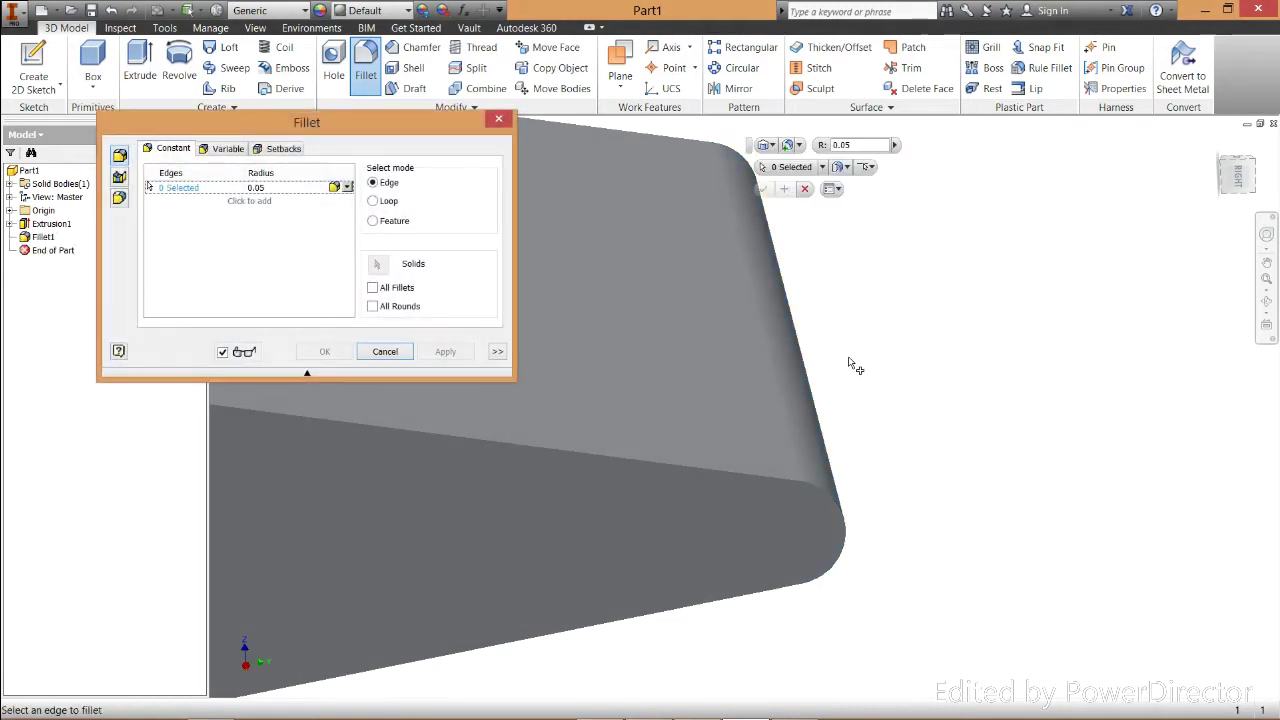
{"action": "left_click", "coordinate": [385, 351]}
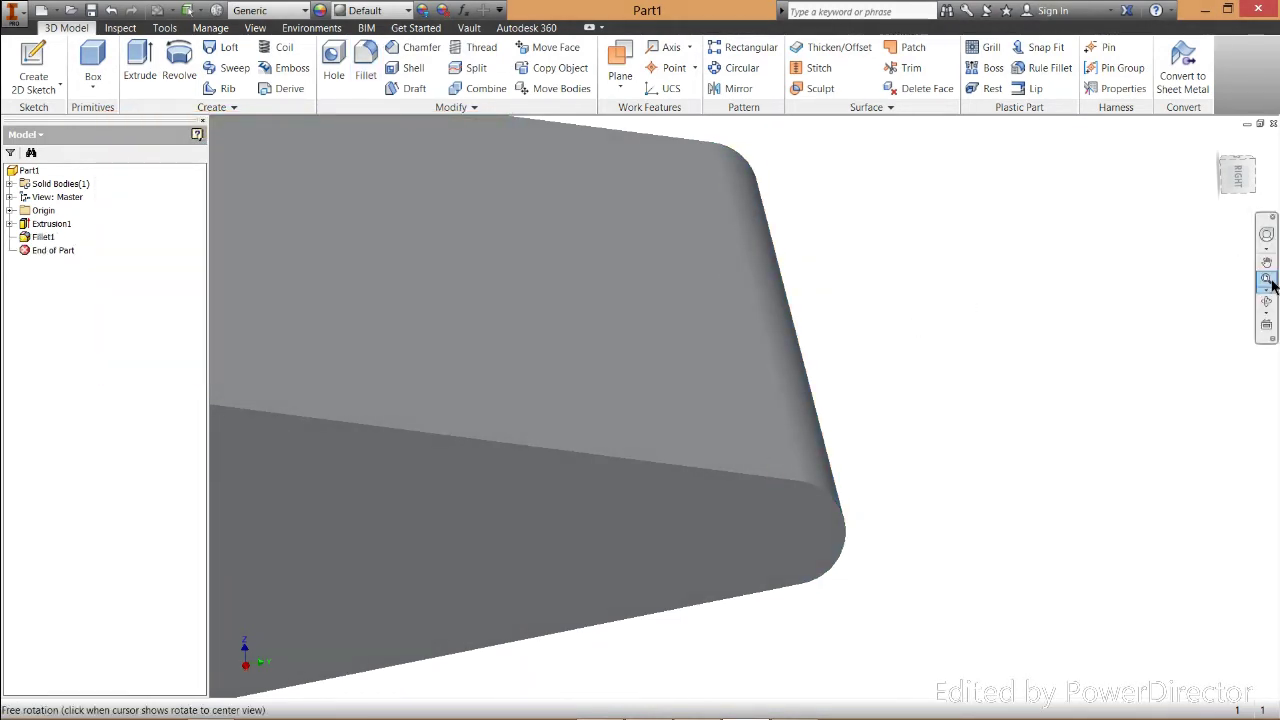
{"action": "left_click", "coordinate": [1267, 281]}
{"action": "left_click_drag", "start_coordinate": [886, 286], "coordinate": [1014, 443]}
{"action": "key", "text": "Escape"}
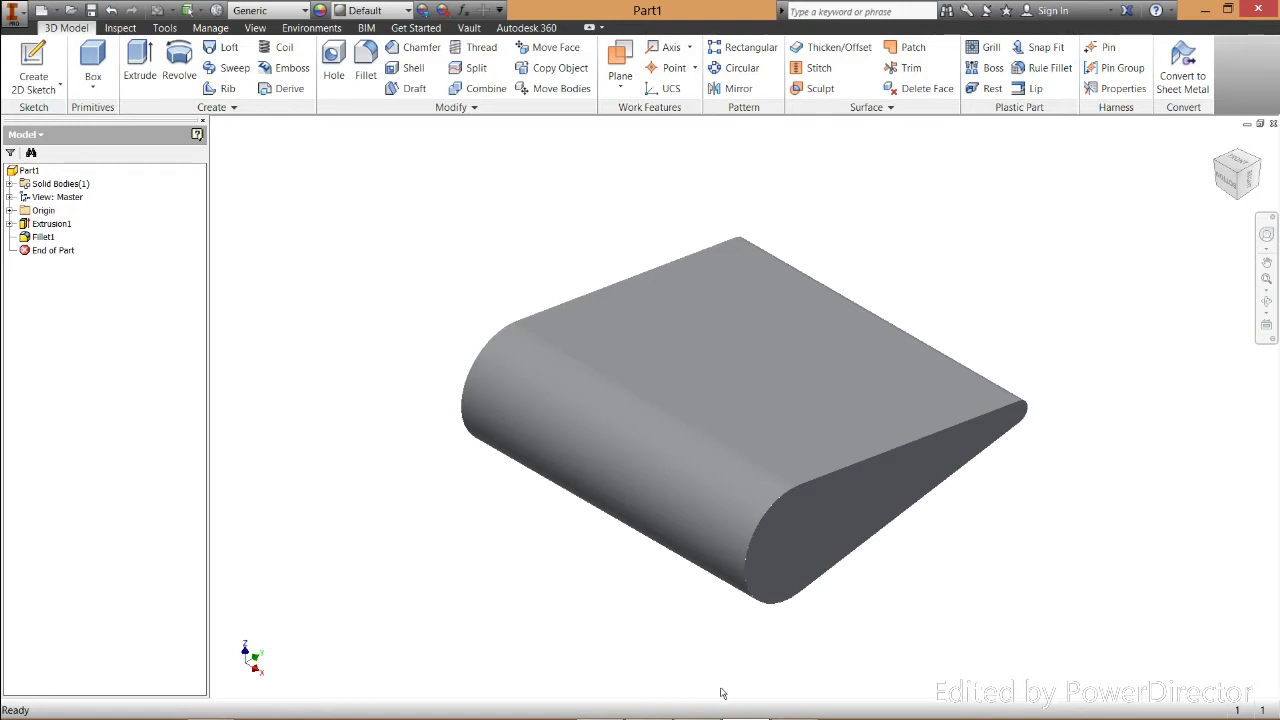
{"action": "mouse_move", "coordinate": [722, 715]}
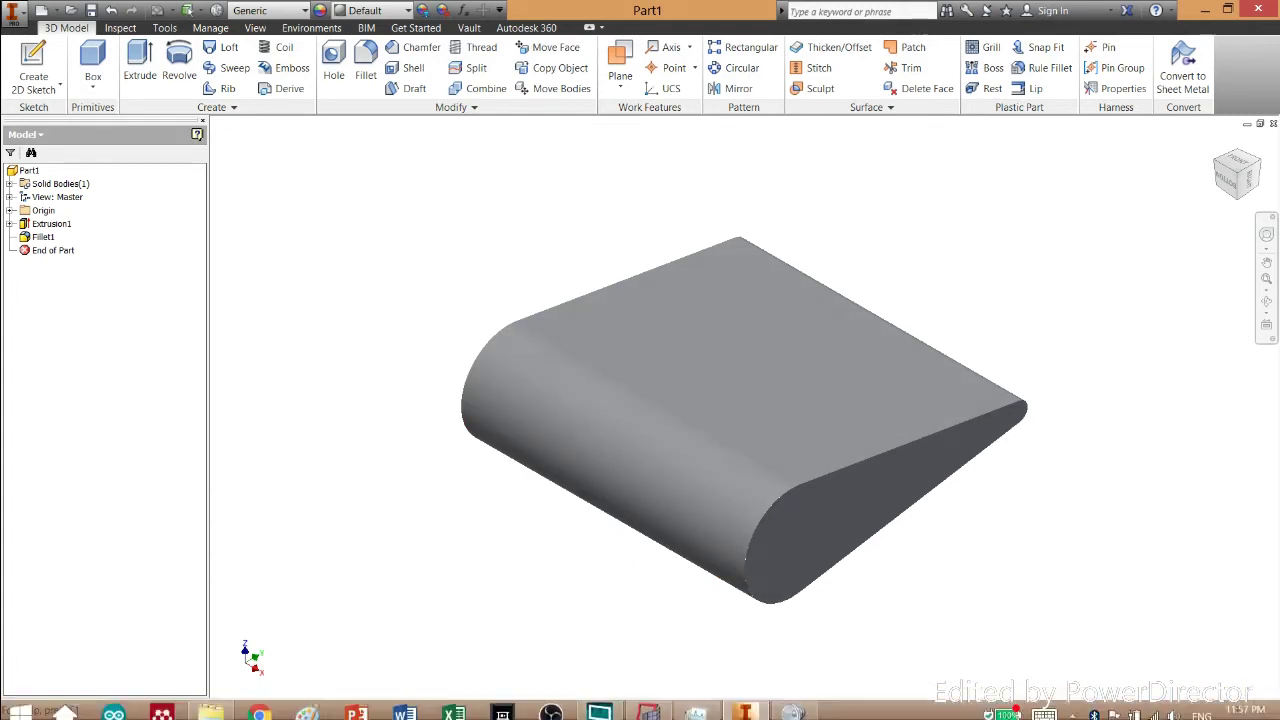
Switch to HyperMesh from the taskbar and nudge the User Profiles dialog aside
{"action": "left_click", "coordinate": [648, 708]}
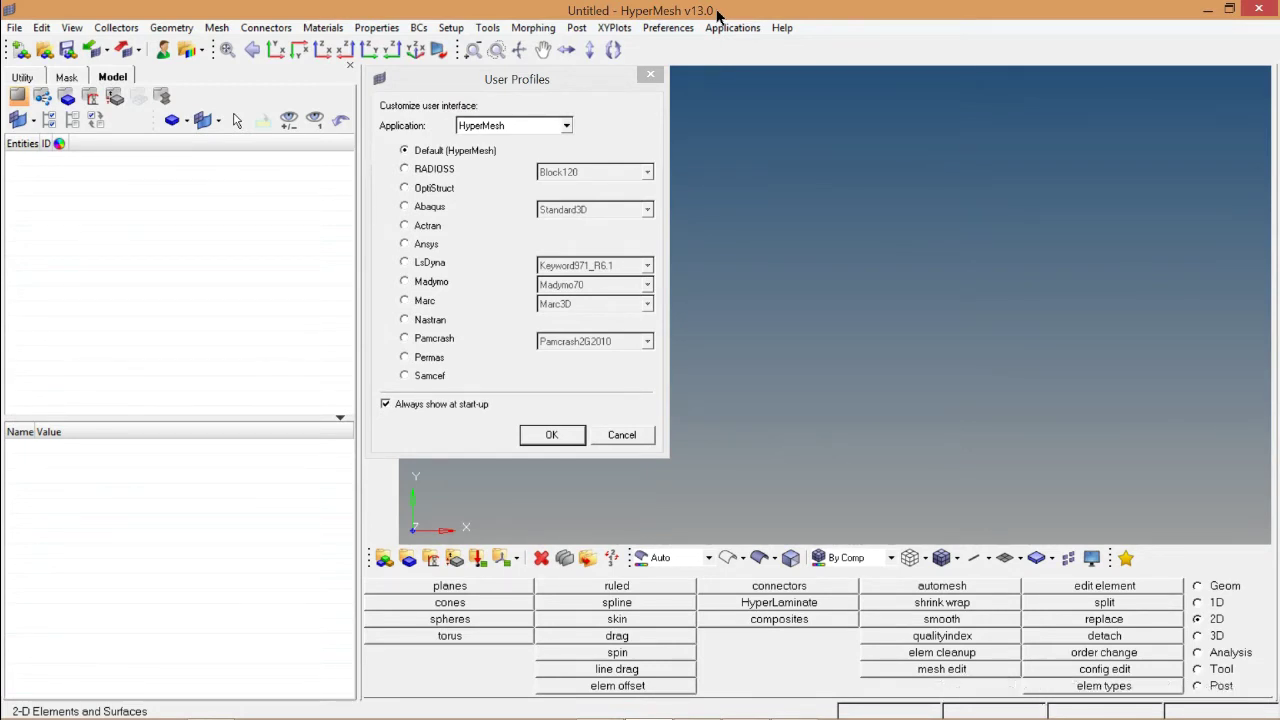
{"action": "left_click_drag", "start_coordinate": [597, 79], "coordinate": [645, 95]}
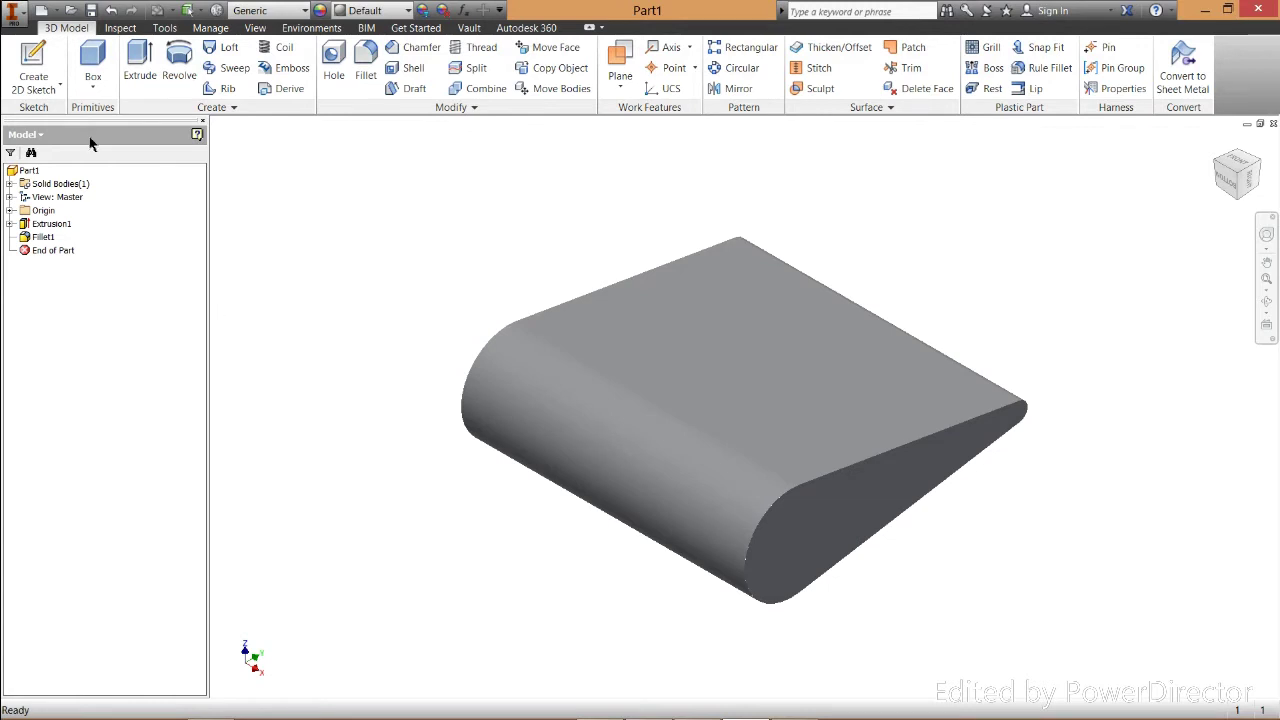
Open the application menu's Export options for the airfoil part
{"action": "left_click", "coordinate": [12, 16]}
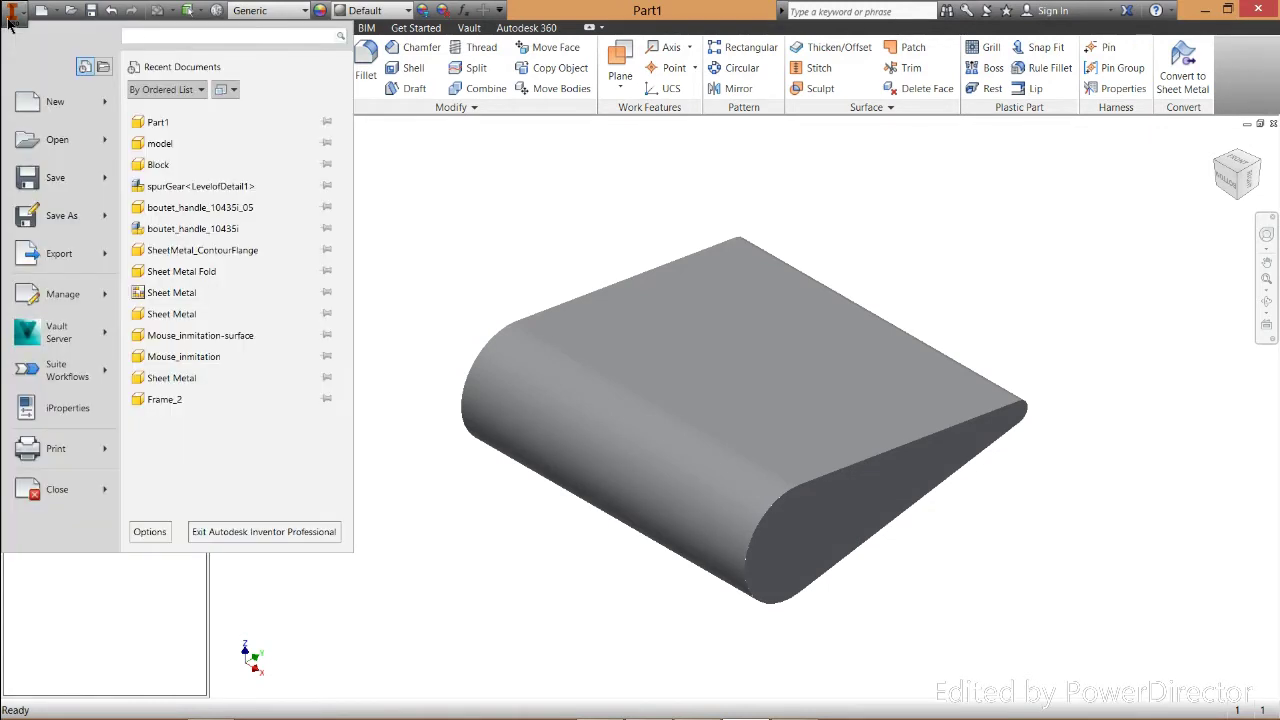
{"action": "mouse_move", "coordinate": [97, 259]}
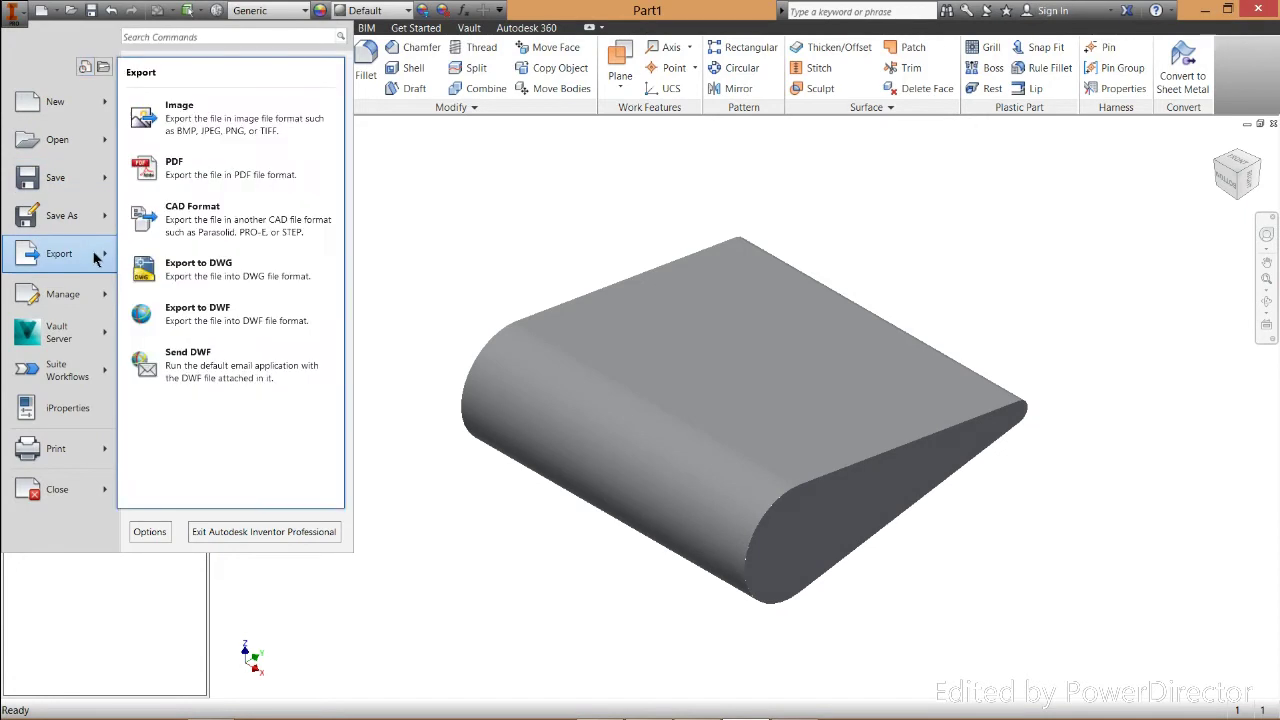
Choose CAD Format export, then create and open Desktop folder 'Lesson CFD external flow'
{"action": "left_click", "coordinate": [242, 232]}
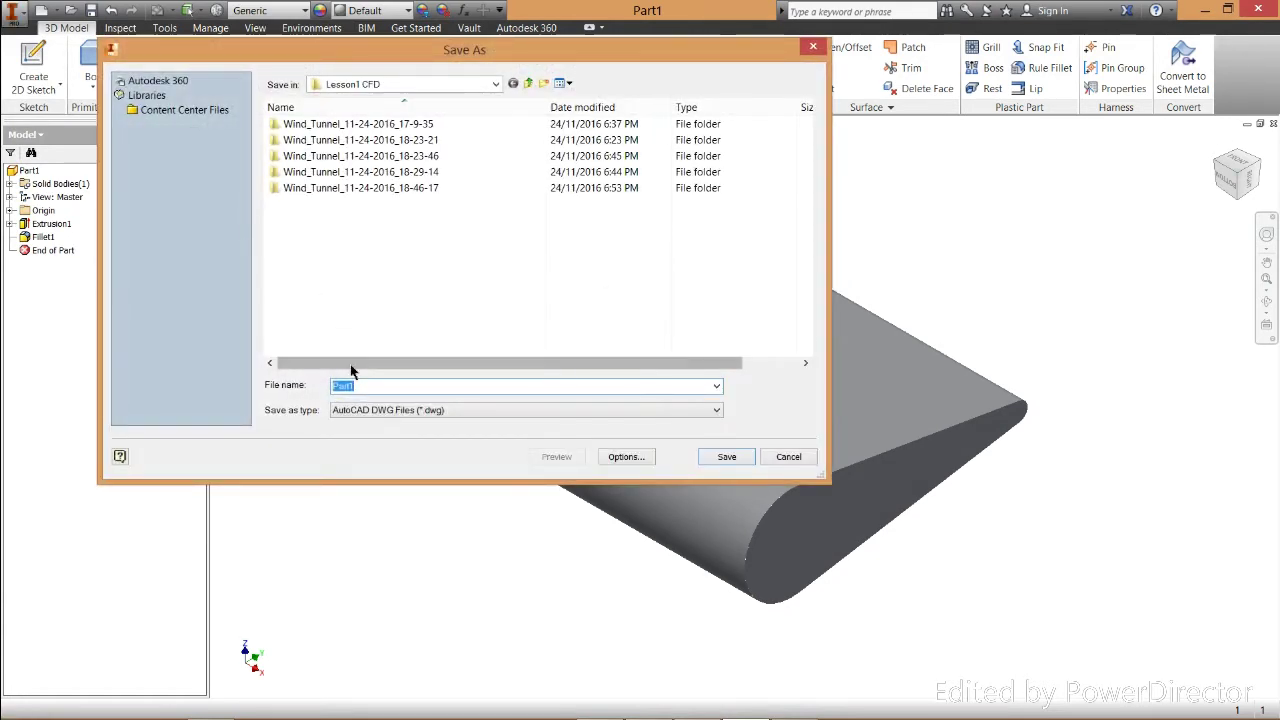
{"action": "left_click", "coordinate": [524, 85]}
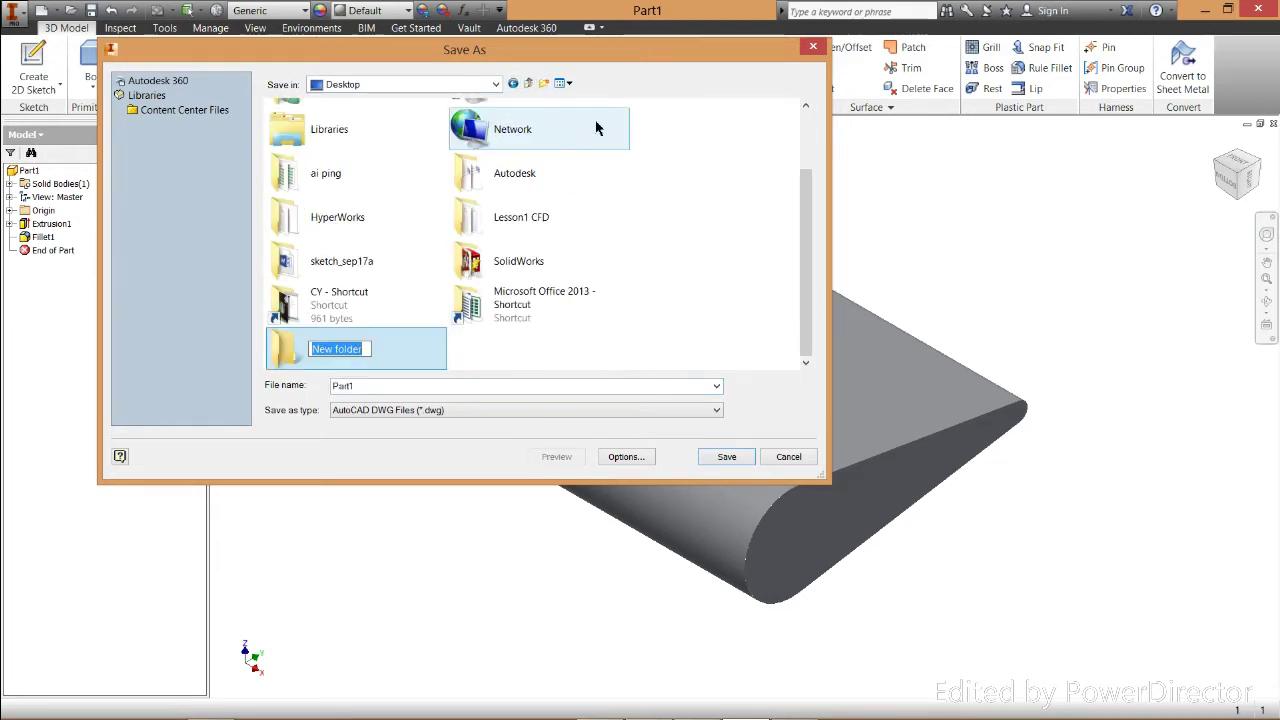
{"action": "type", "text": "Le"}
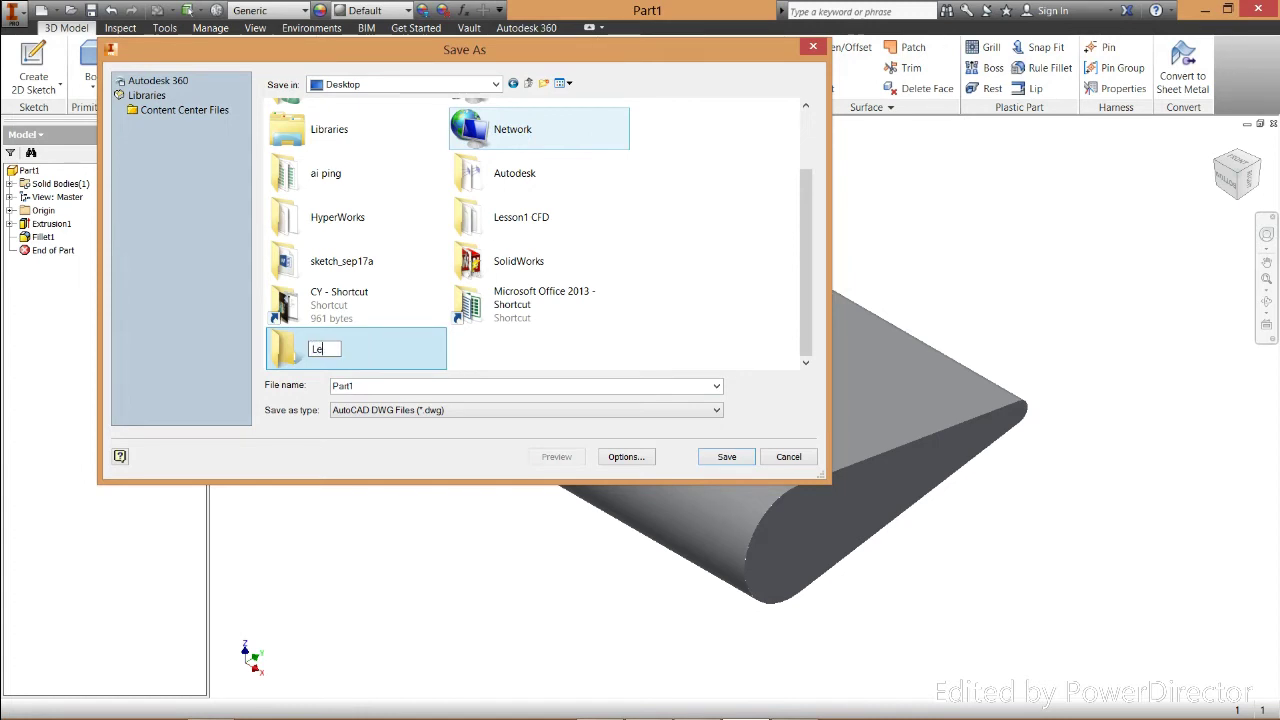
{"action": "type", "text": "sson CFD exter"}
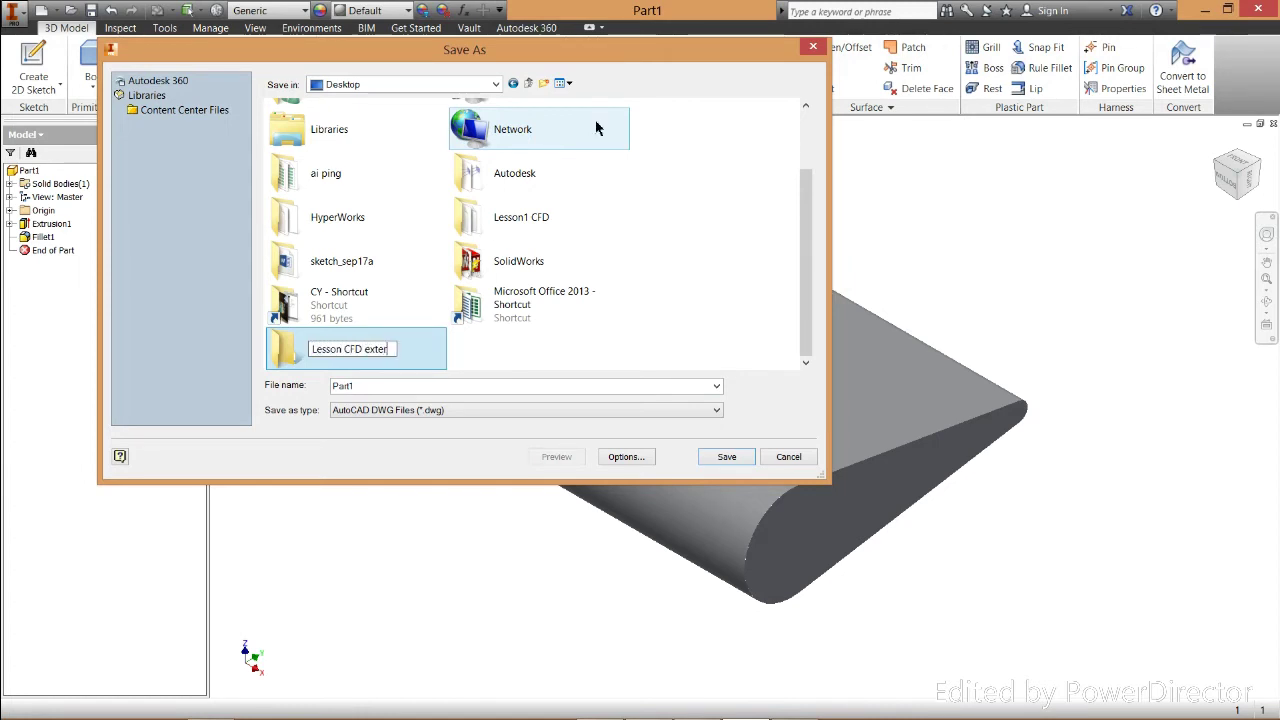
{"action": "type", "text": "nal flow"}
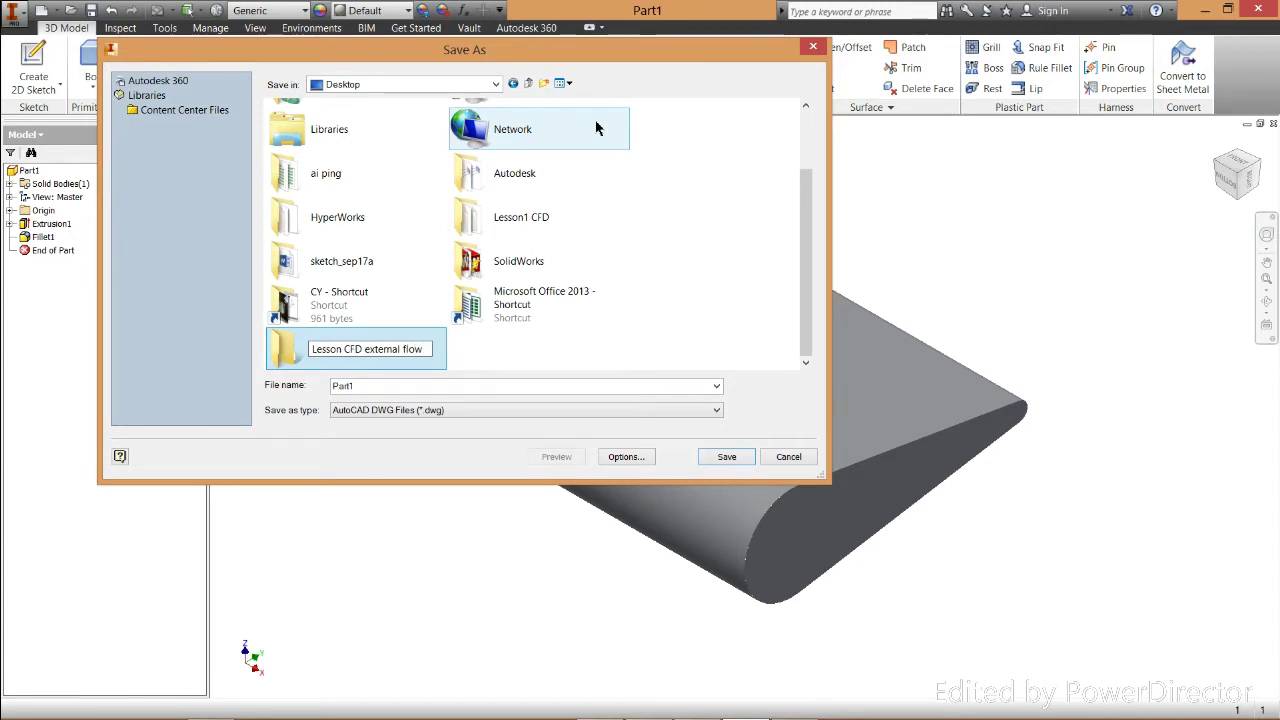
{"action": "key", "text": "Return"}
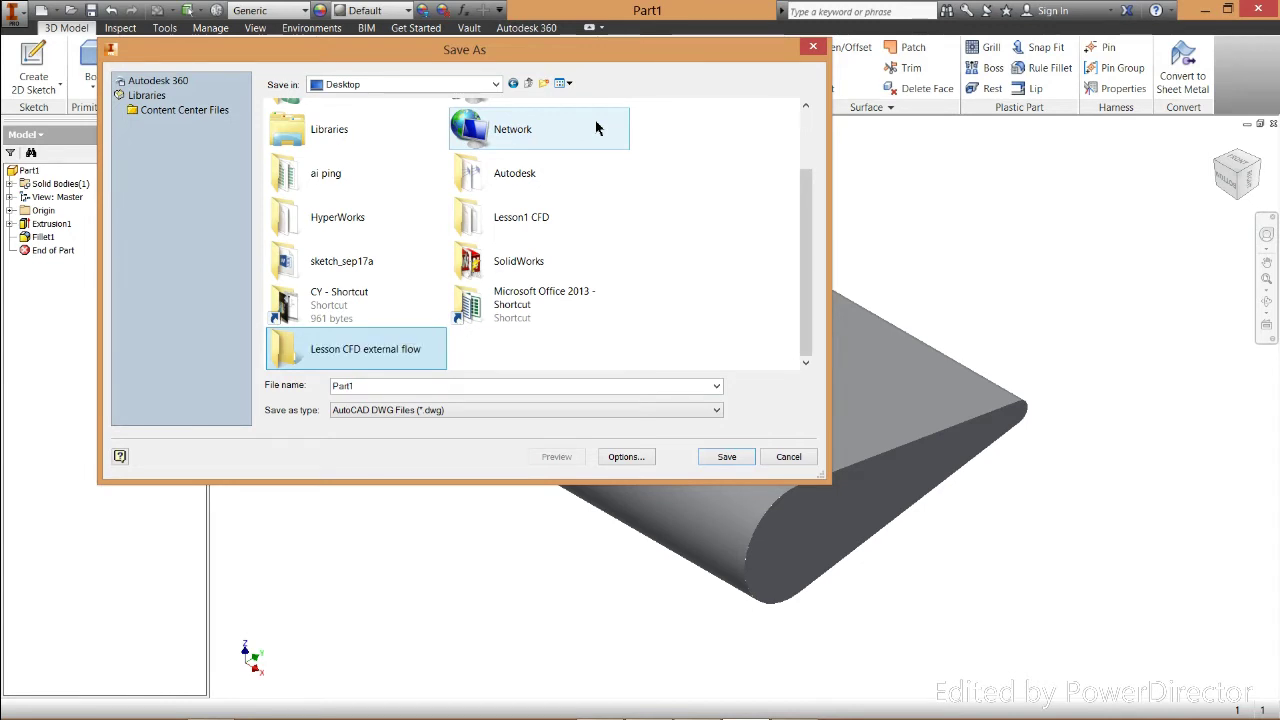
{"action": "double_click", "coordinate": [420, 352]}
Save the part as aircraft_wings with type STEP Files (*.stp)
{"action": "double_click", "coordinate": [365, 385]}
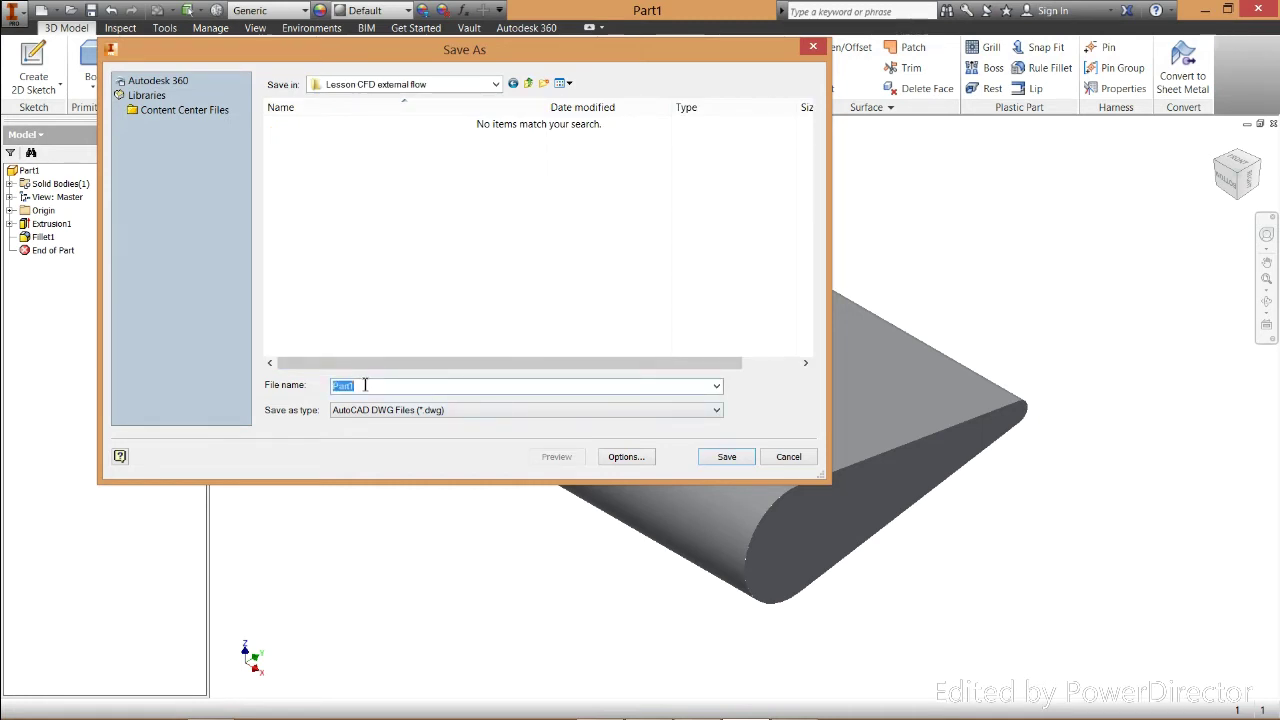
{"action": "type", "text": "aircraft_wings"}
{"action": "left_click", "coordinate": [391, 415]}
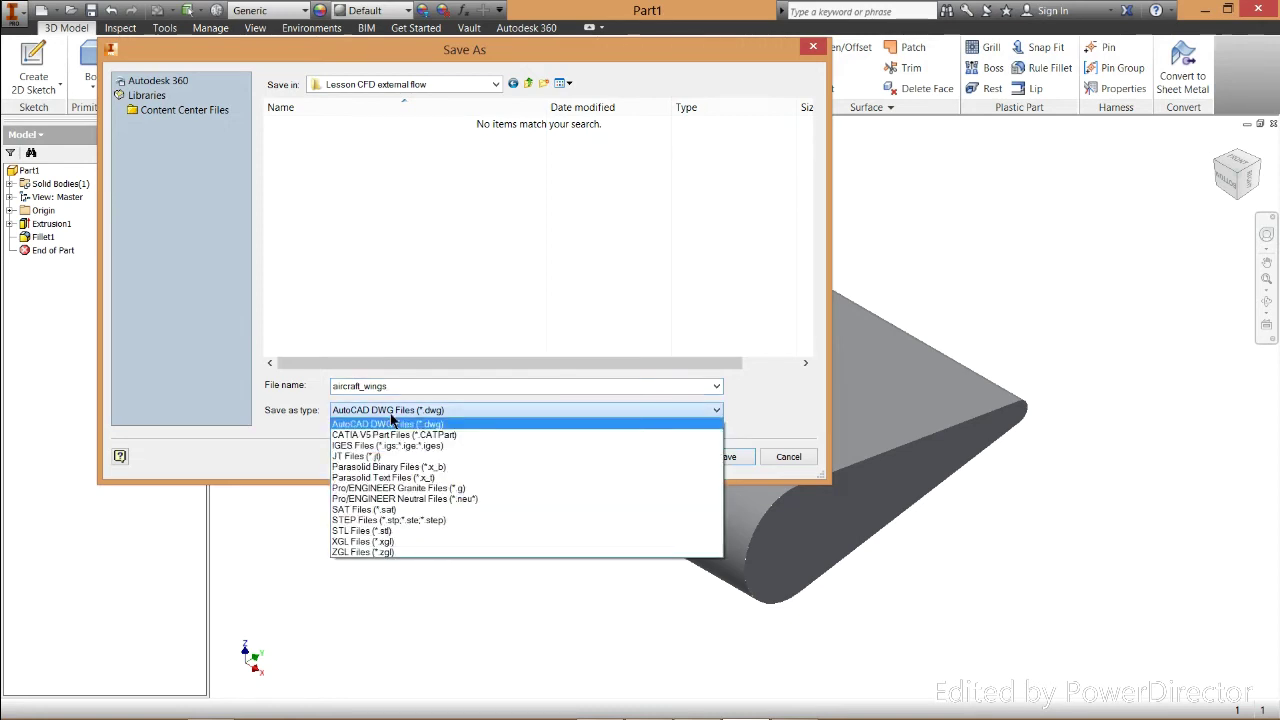
{"action": "left_click", "coordinate": [474, 524]}
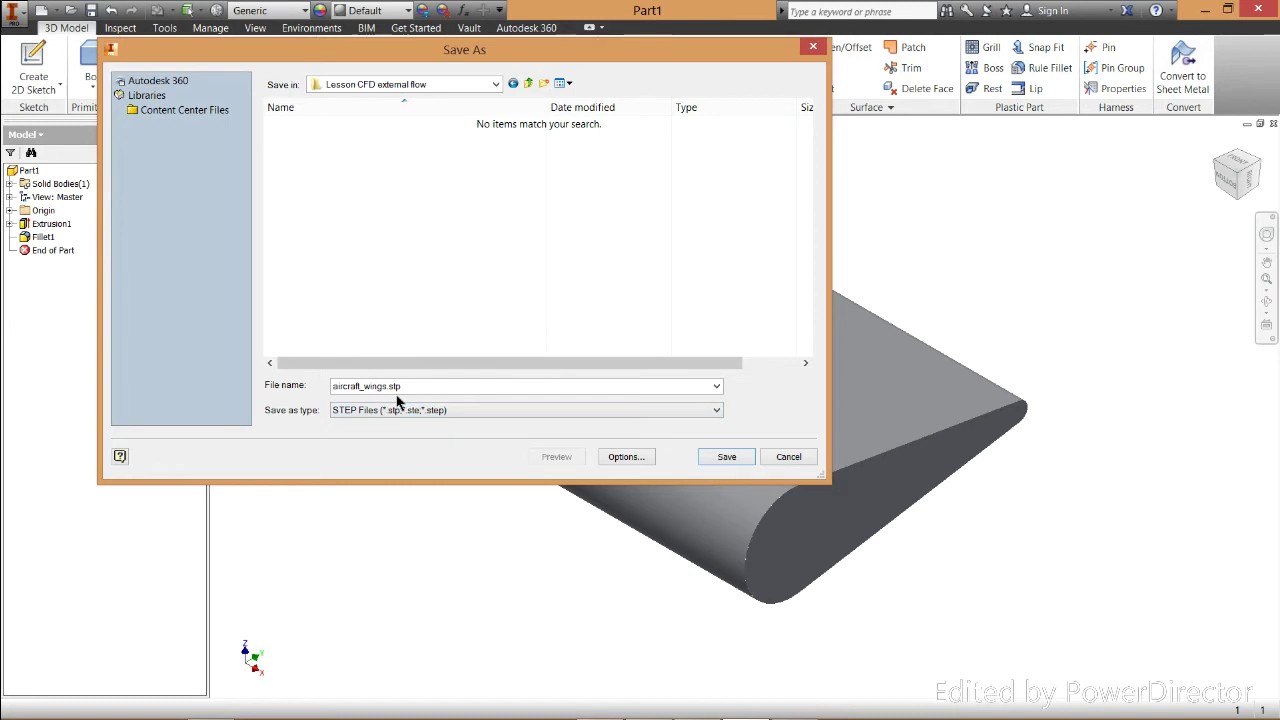
{"action": "left_click", "coordinate": [740, 455]}
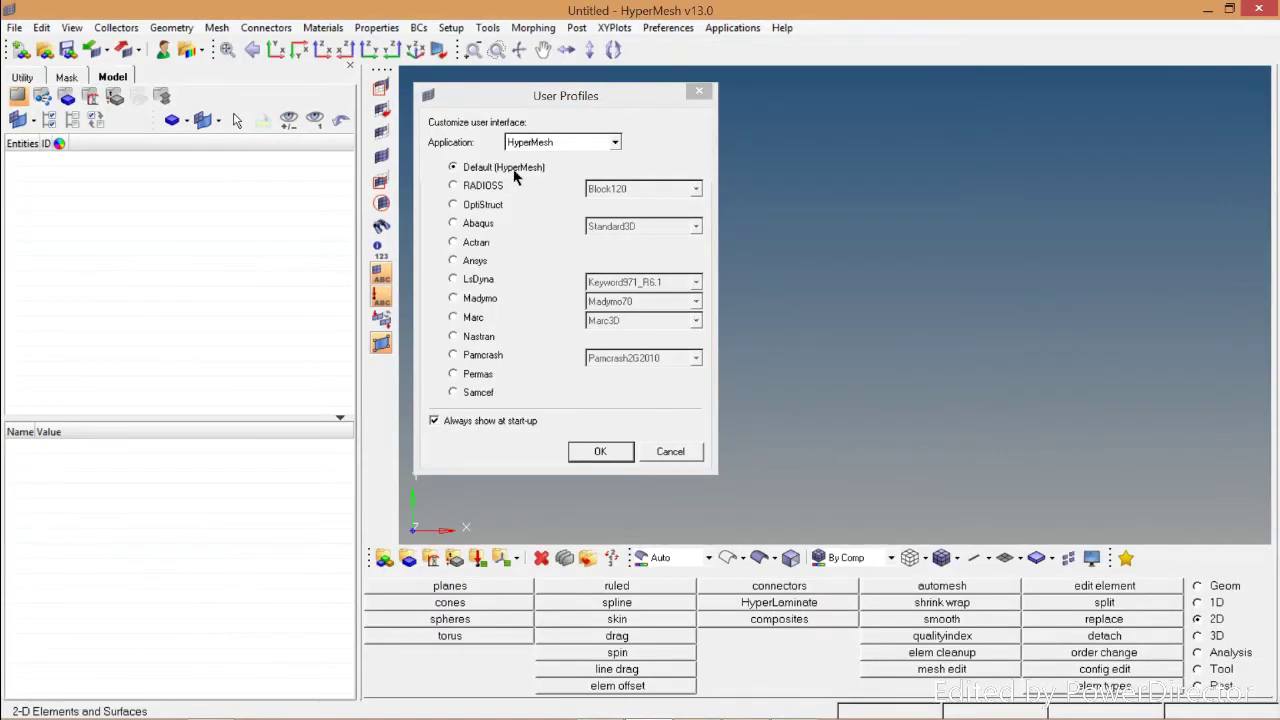
Move the User Profiles dialog and cancel it to reach the empty model
{"action": "left_click_drag", "start_coordinate": [562, 90], "coordinate": [586, 99]}
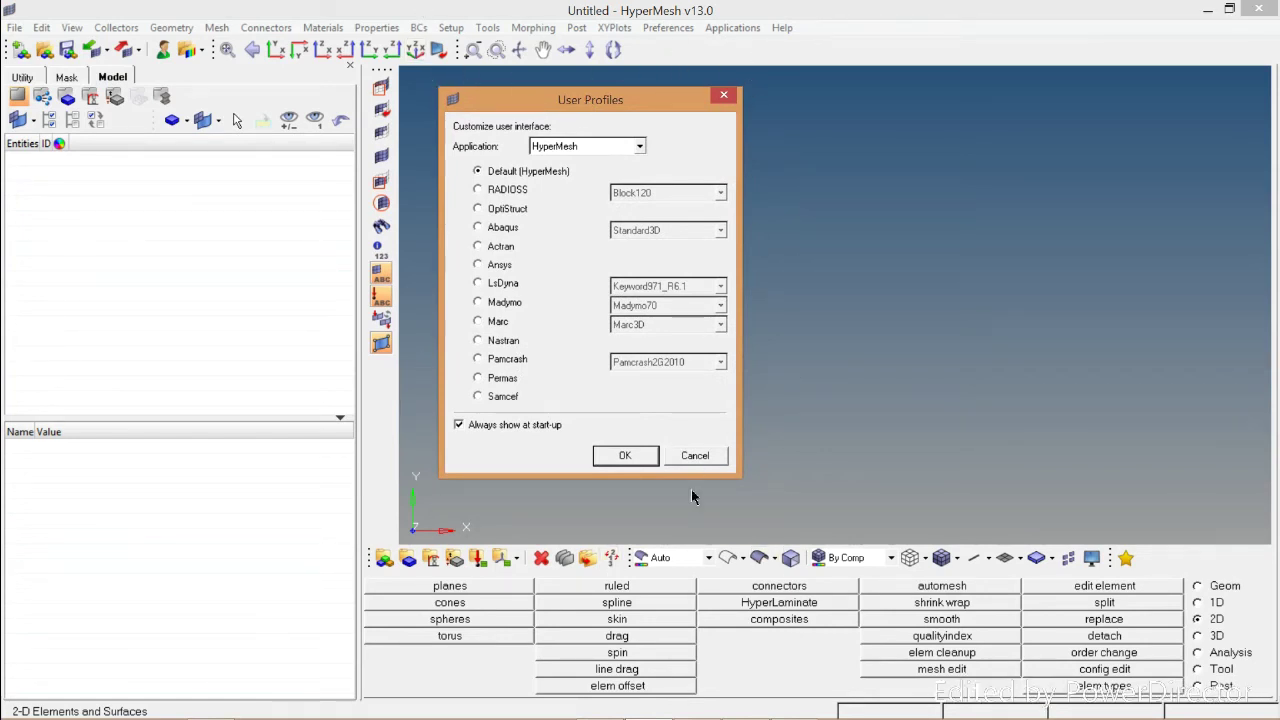
{"action": "left_click", "coordinate": [696, 457]}
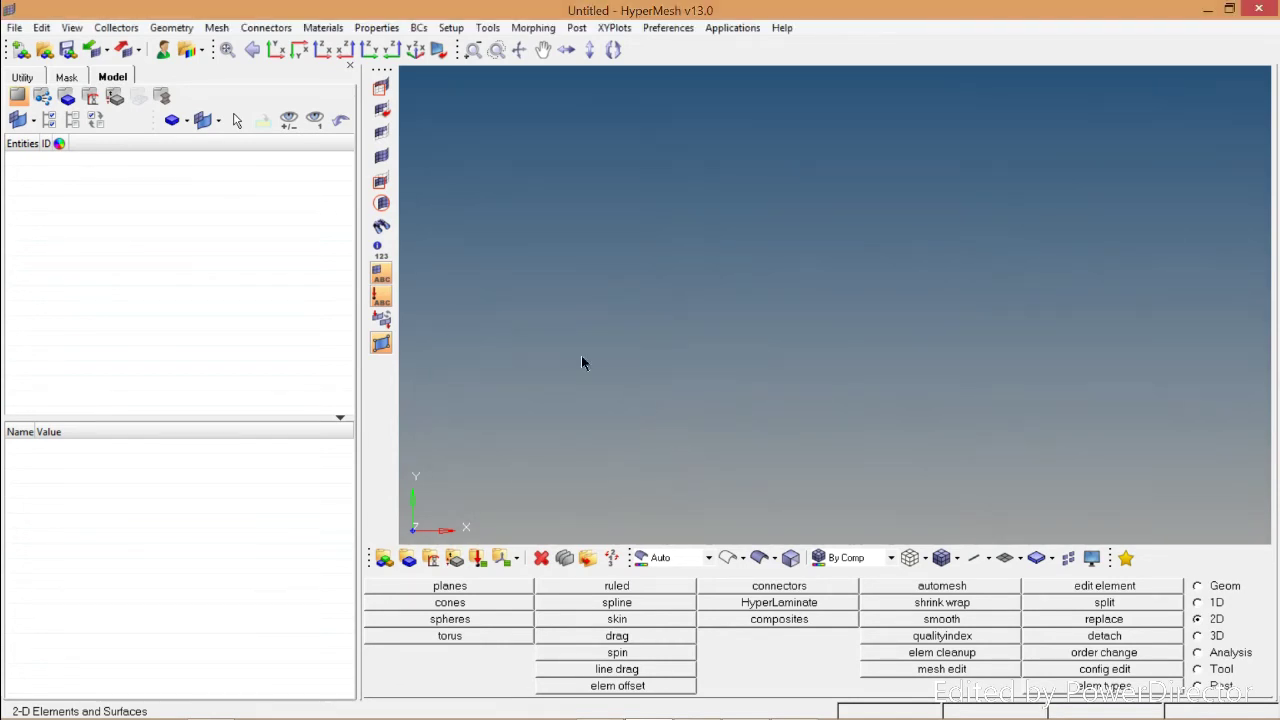
{"action": "left_click", "coordinate": [166, 51]}
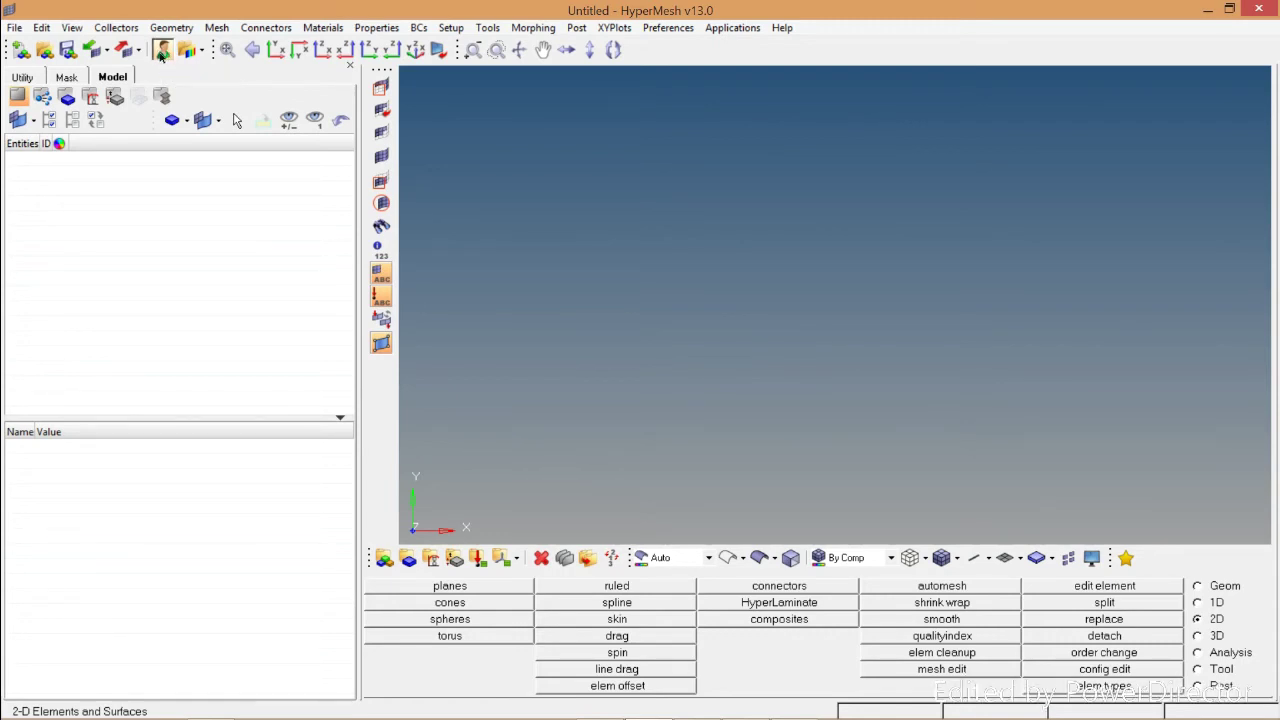
{"action": "left_click_drag", "start_coordinate": [490, 84], "coordinate": [530, 108]}
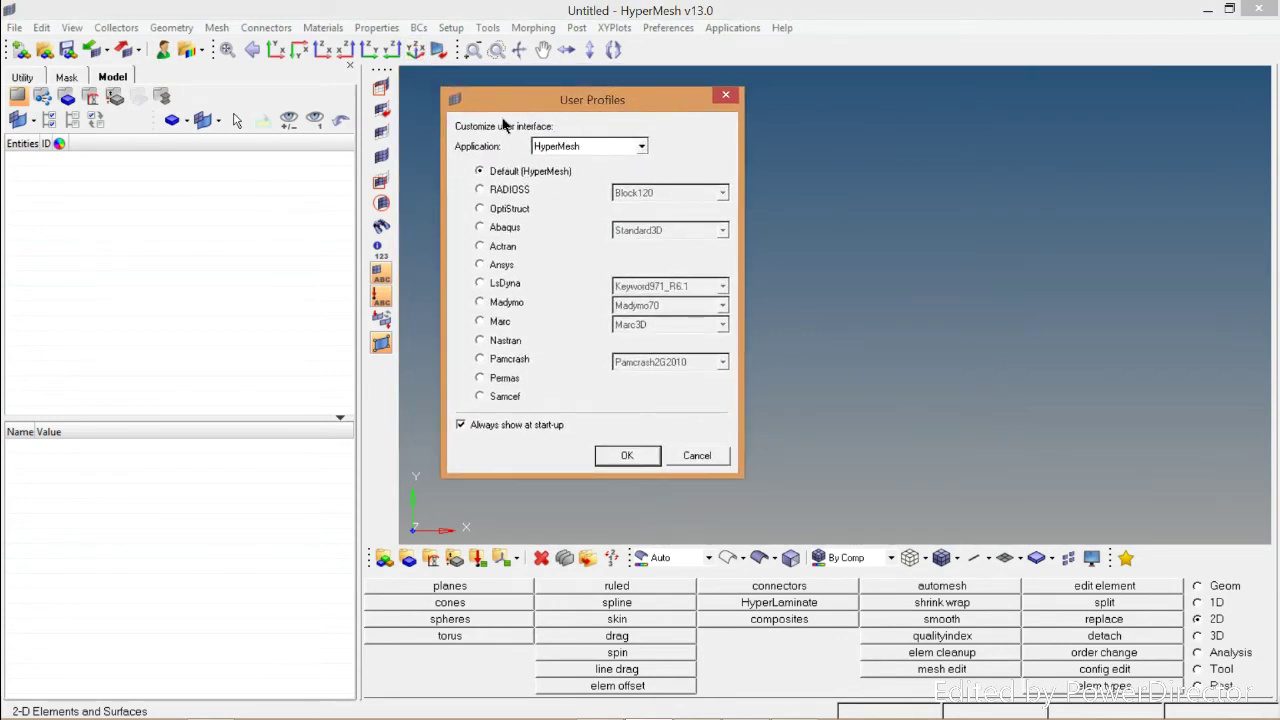
{"action": "left_click", "coordinate": [616, 150]}
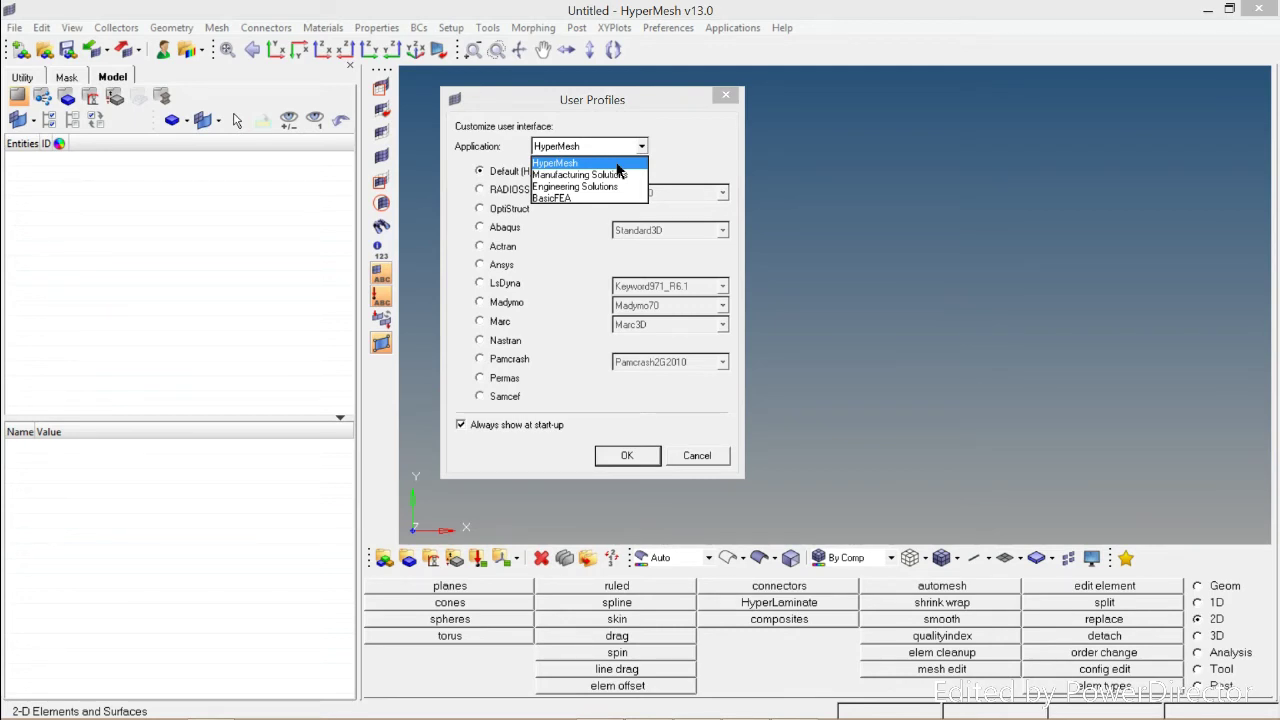
{"action": "left_click", "coordinate": [617, 165]}
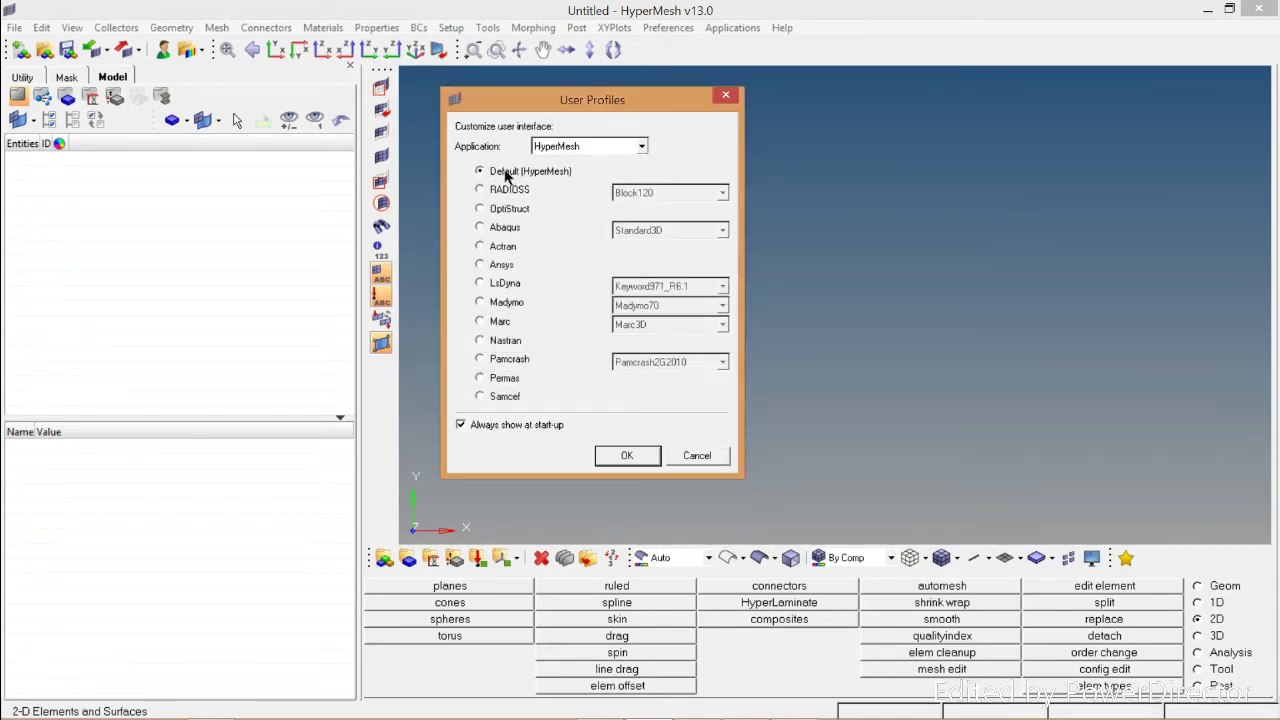
{"action": "left_click", "coordinate": [625, 457]}
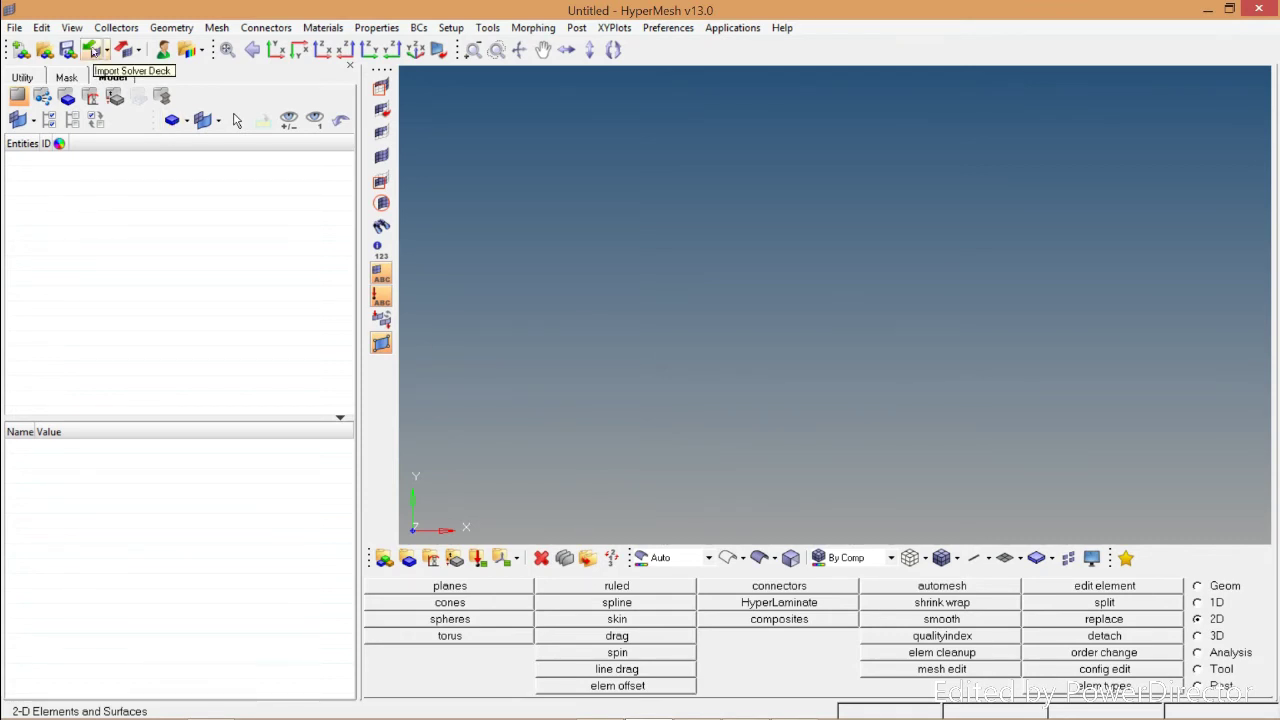
Open Import Geometry with Auto Detect file type and remove the old aircraft_wings.stp entry
{"action": "left_click", "coordinate": [93, 50]}
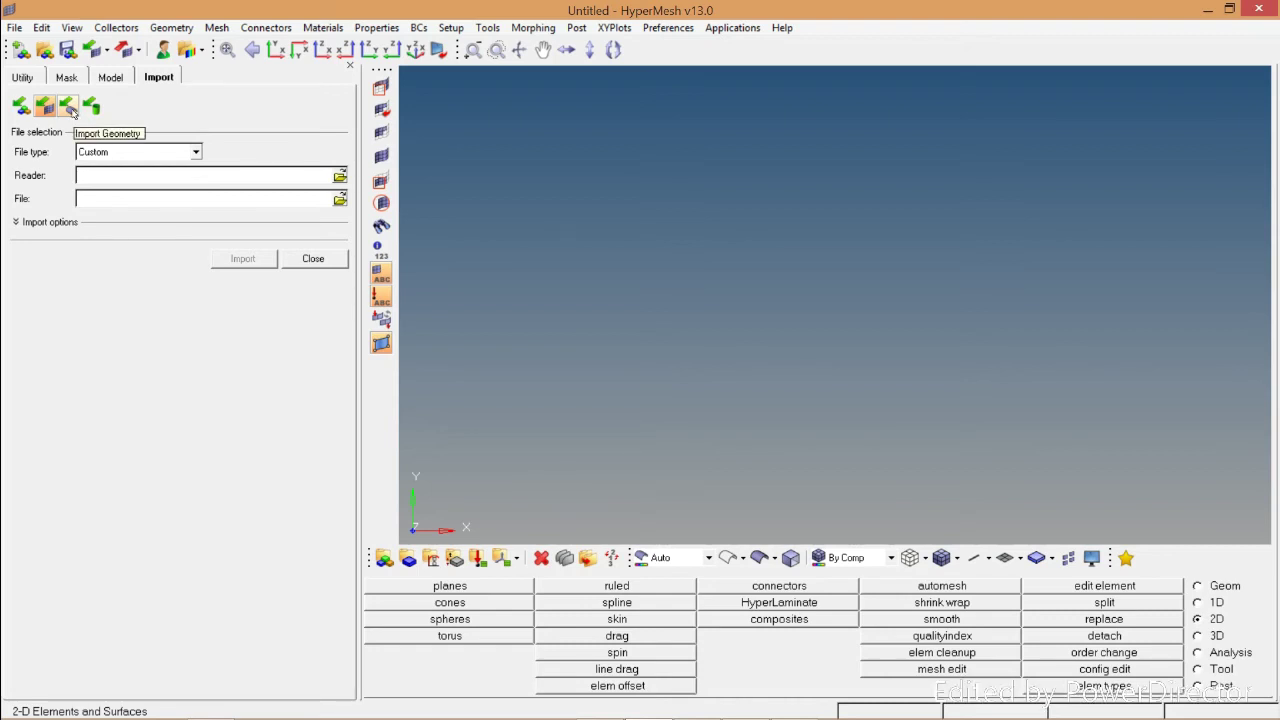
{"action": "left_click", "coordinate": [70, 108]}
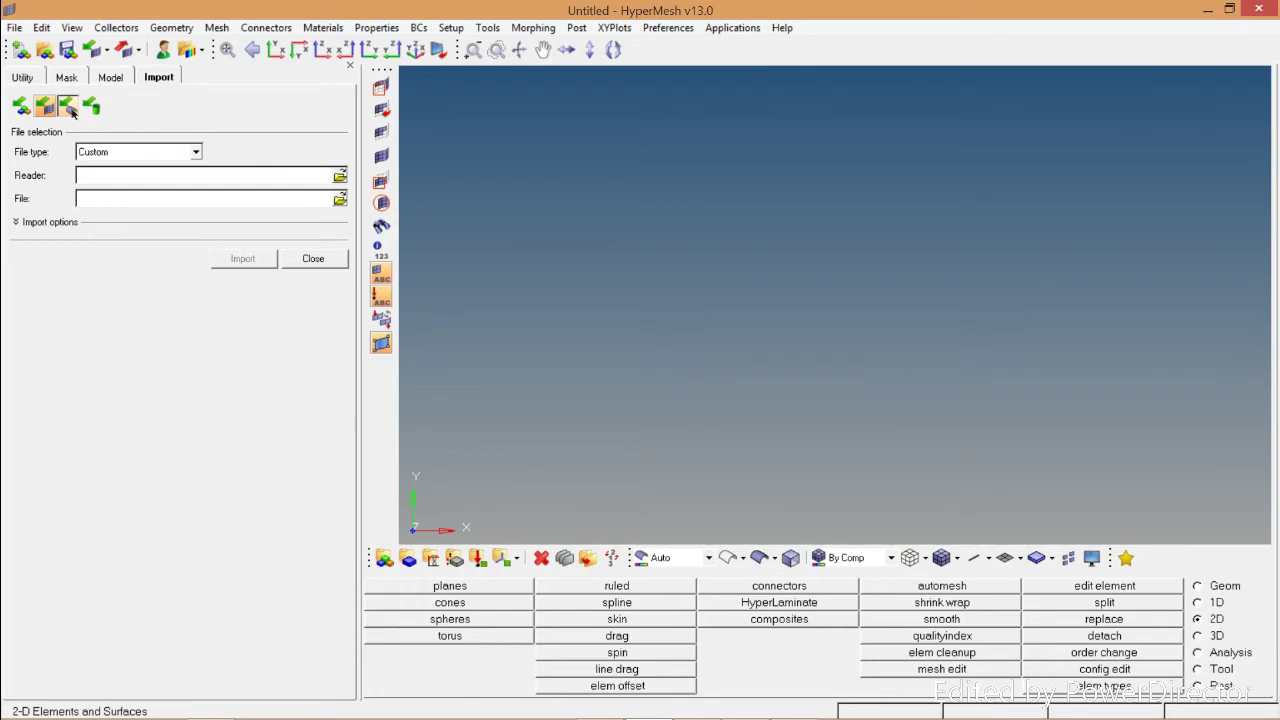
{"action": "left_click", "coordinate": [115, 153]}
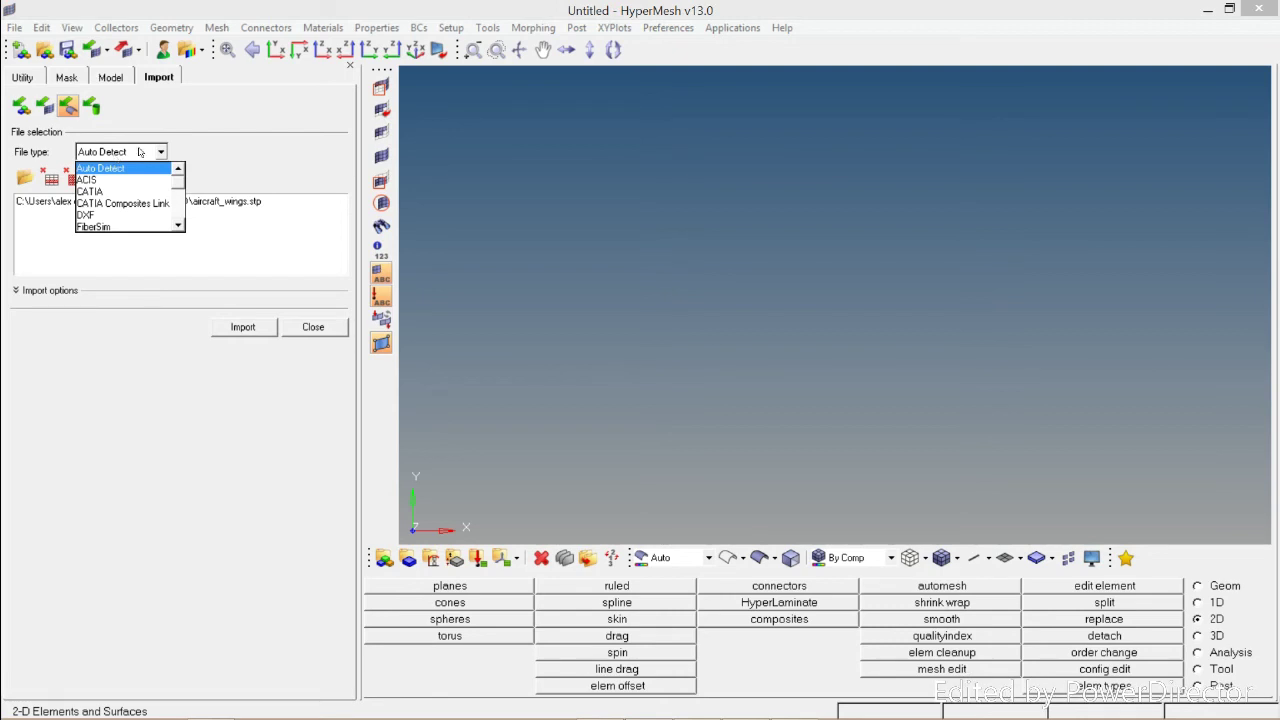
{"action": "left_click", "coordinate": [202, 158]}
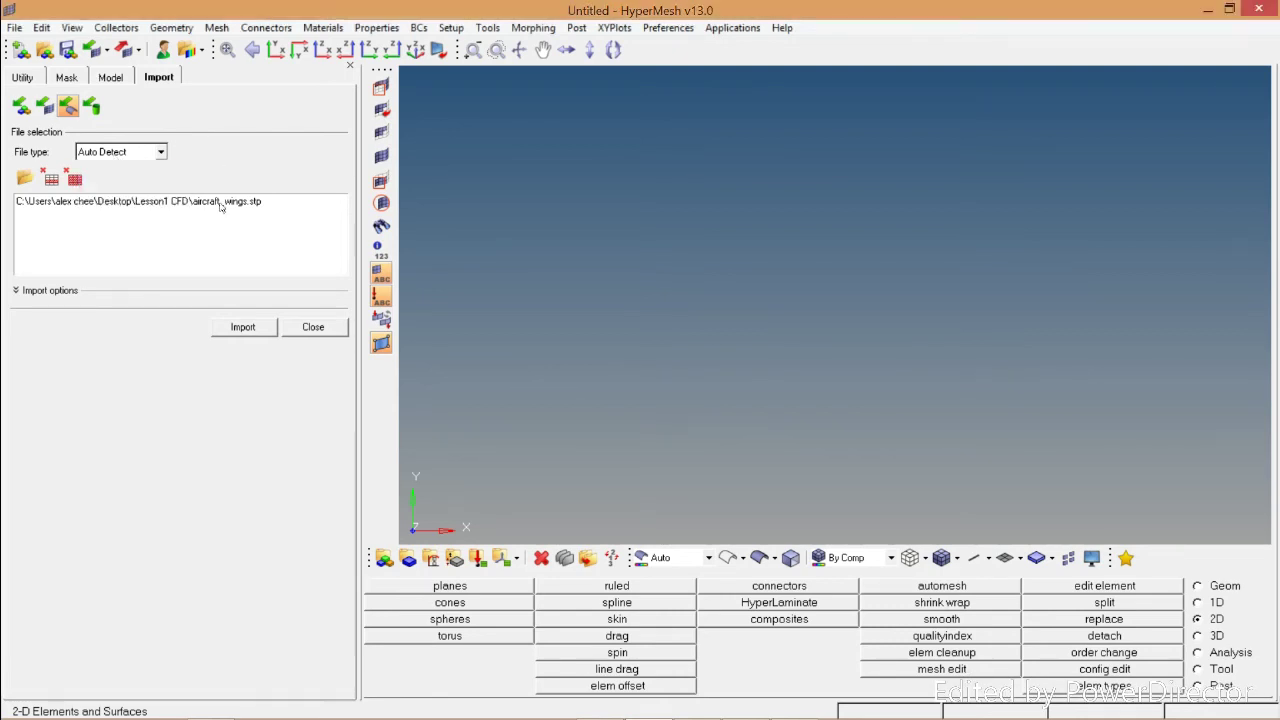
{"action": "left_click", "coordinate": [95, 208]}
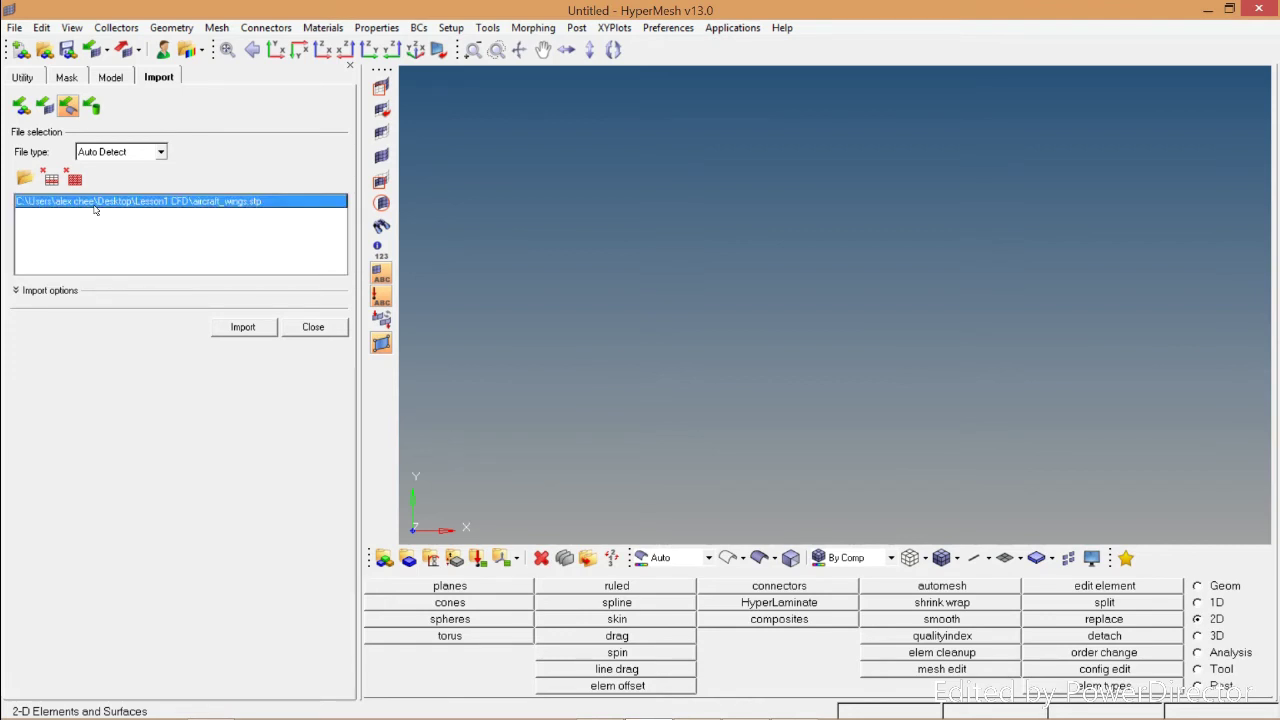
{"action": "left_click", "coordinate": [52, 181]}
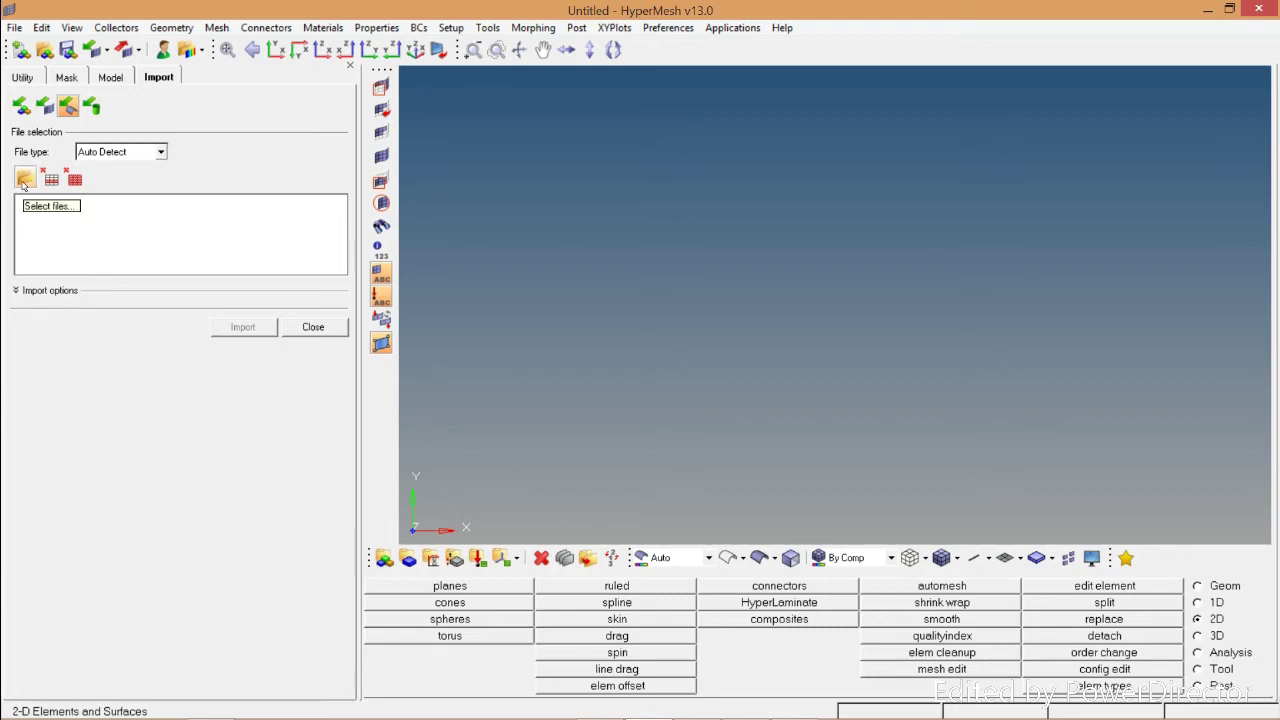
Add aircraft_wings.stp from Desktop > Lesson CFD external flow to the Import file list
{"action": "left_click", "coordinate": [24, 180]}
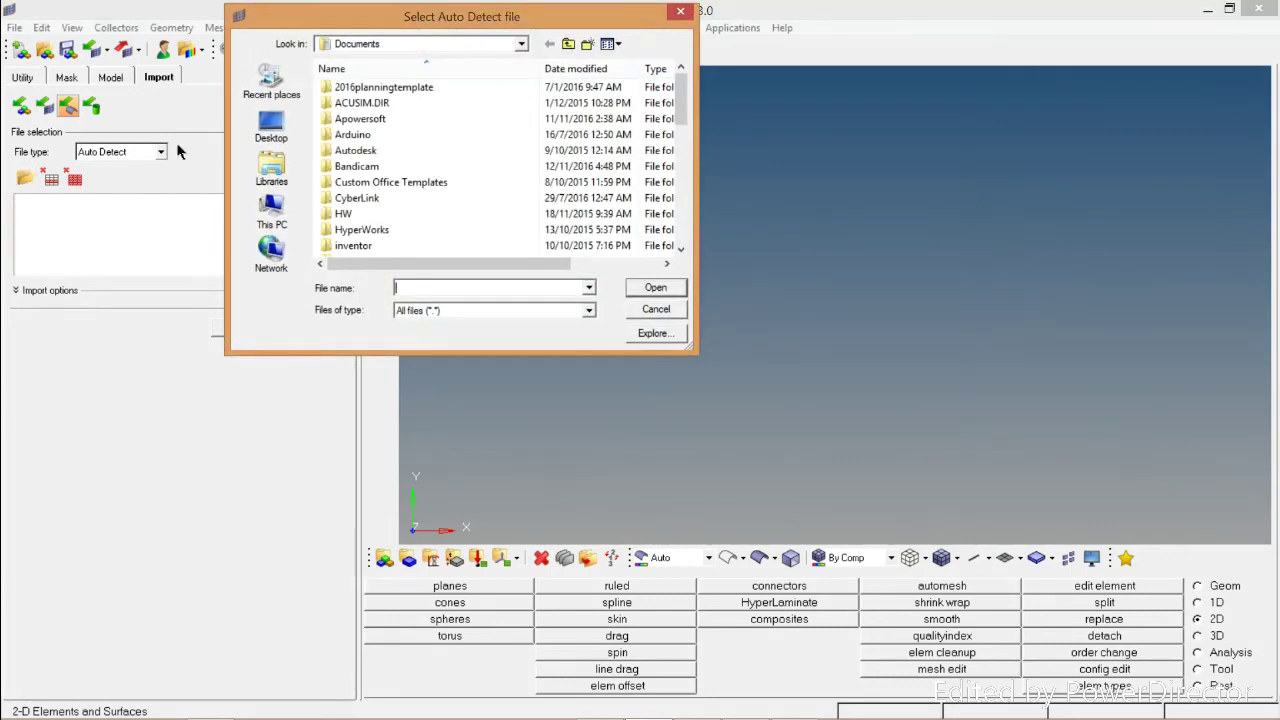
{"action": "left_click", "coordinate": [270, 128]}
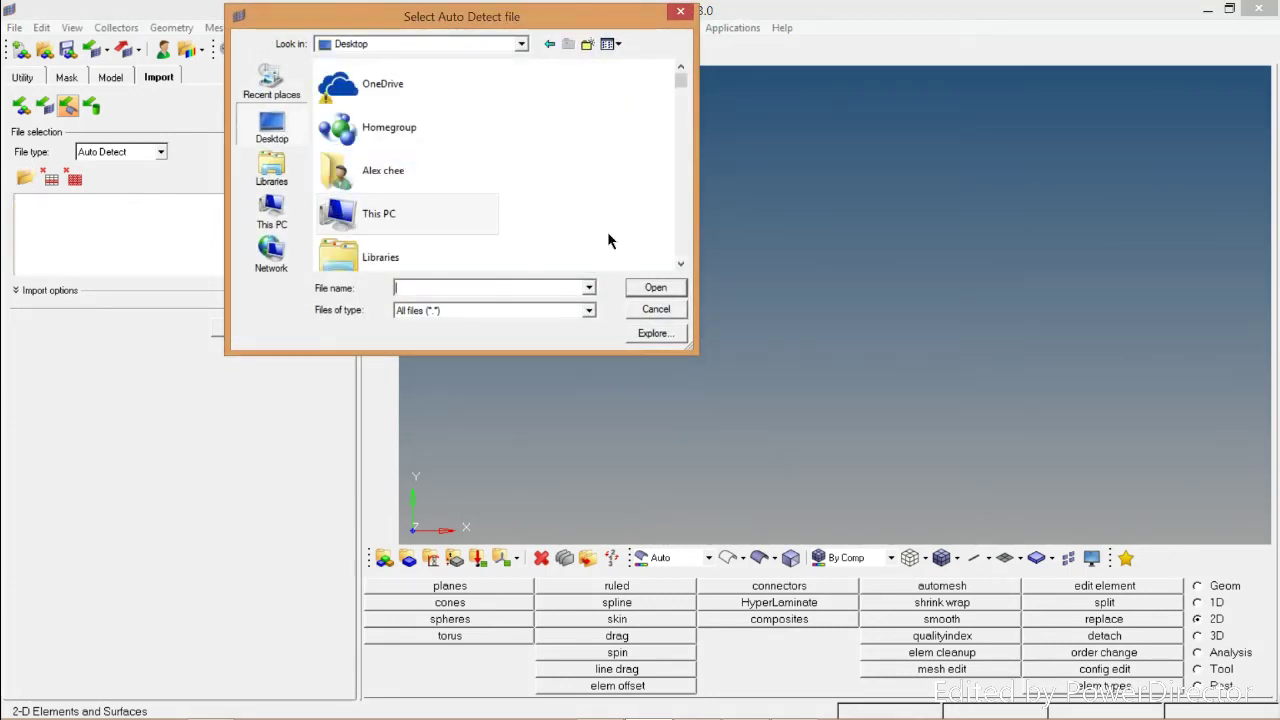
{"action": "scroll", "coordinate": [430, 205], "scroll_direction": "down", "scroll_amount": 3}
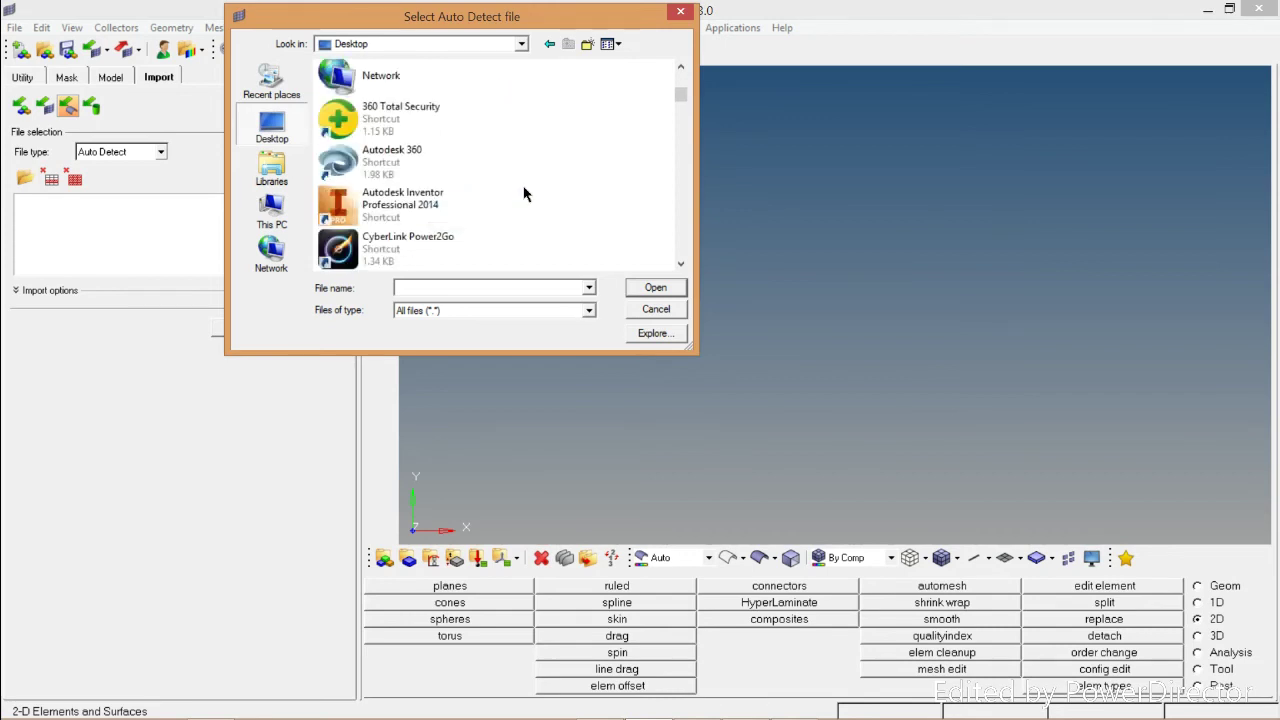
{"action": "scroll", "coordinate": [499, 193], "scroll_direction": "down", "scroll_amount": 10}
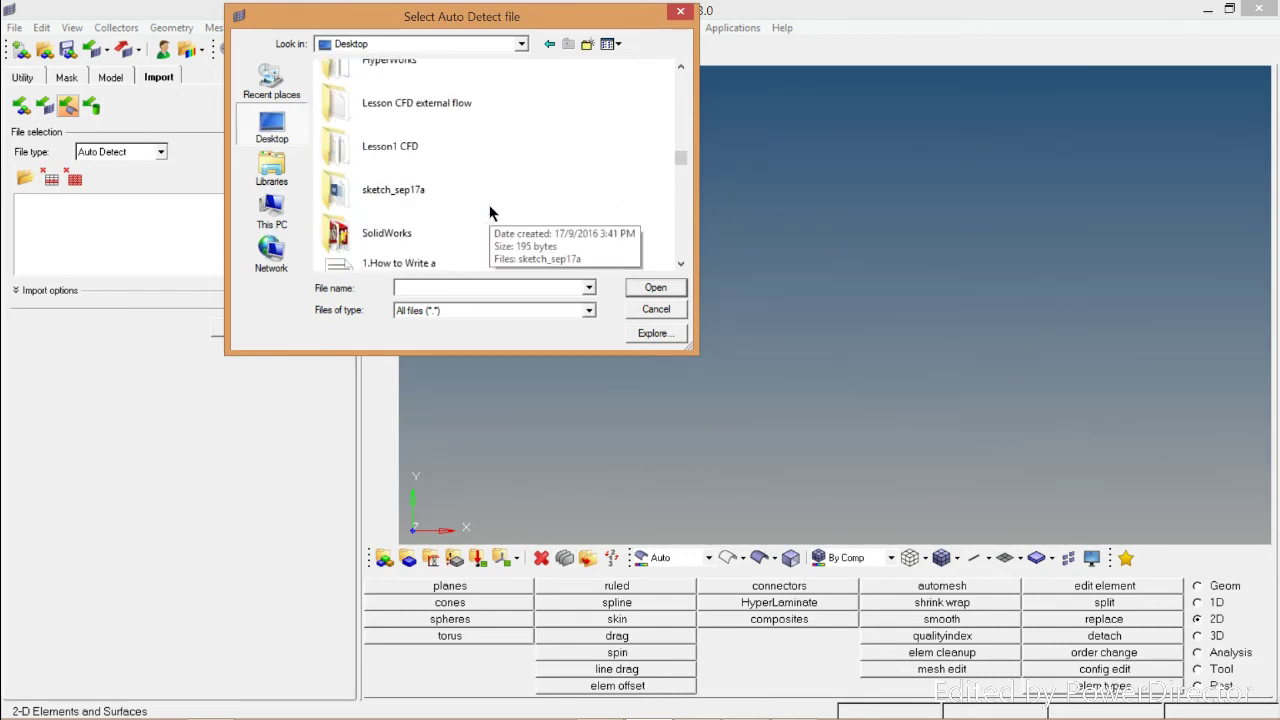
{"action": "left_click", "coordinate": [446, 106]}
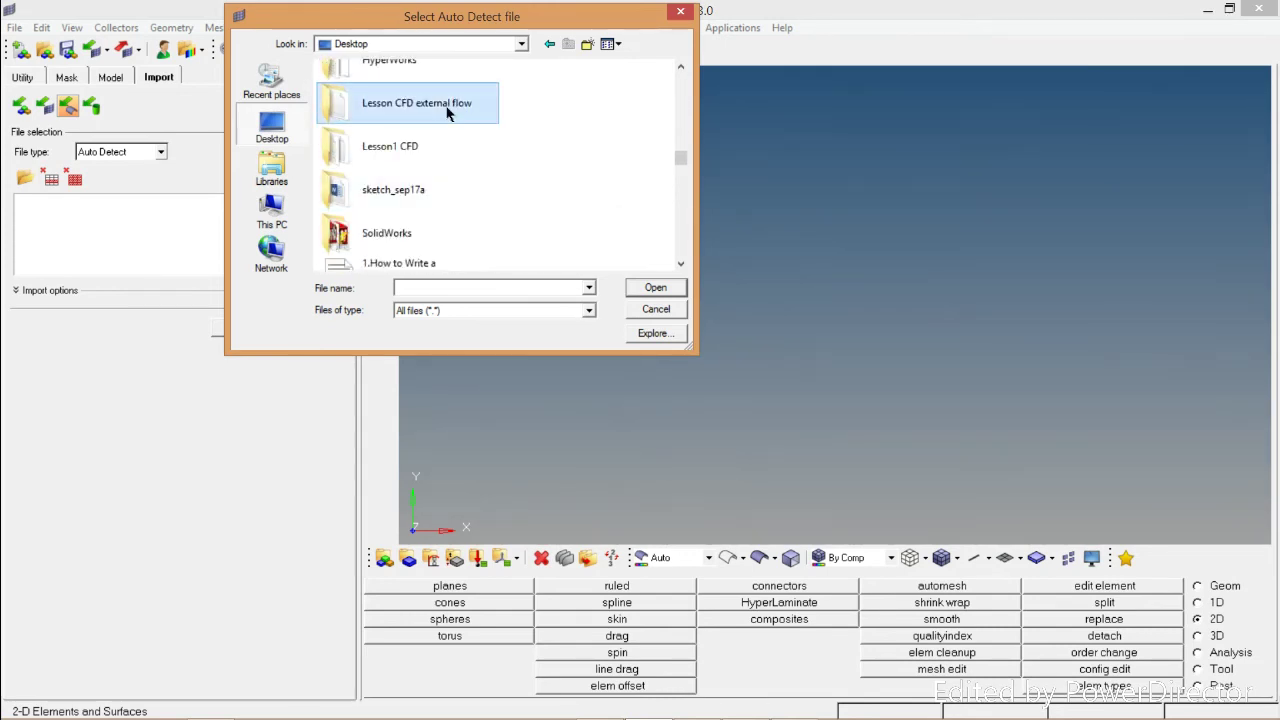
{"action": "double_click", "coordinate": [446, 110]}
{"action": "left_click", "coordinate": [395, 90]}
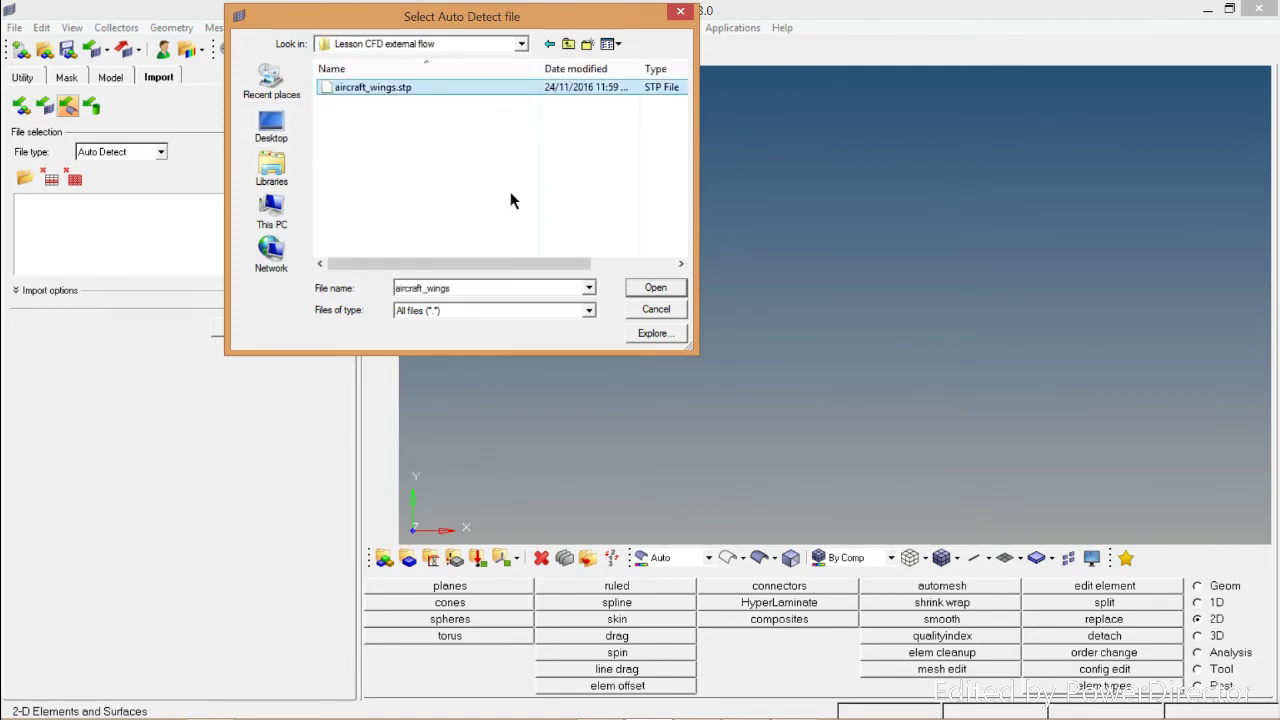
{"action": "left_click", "coordinate": [656, 288]}
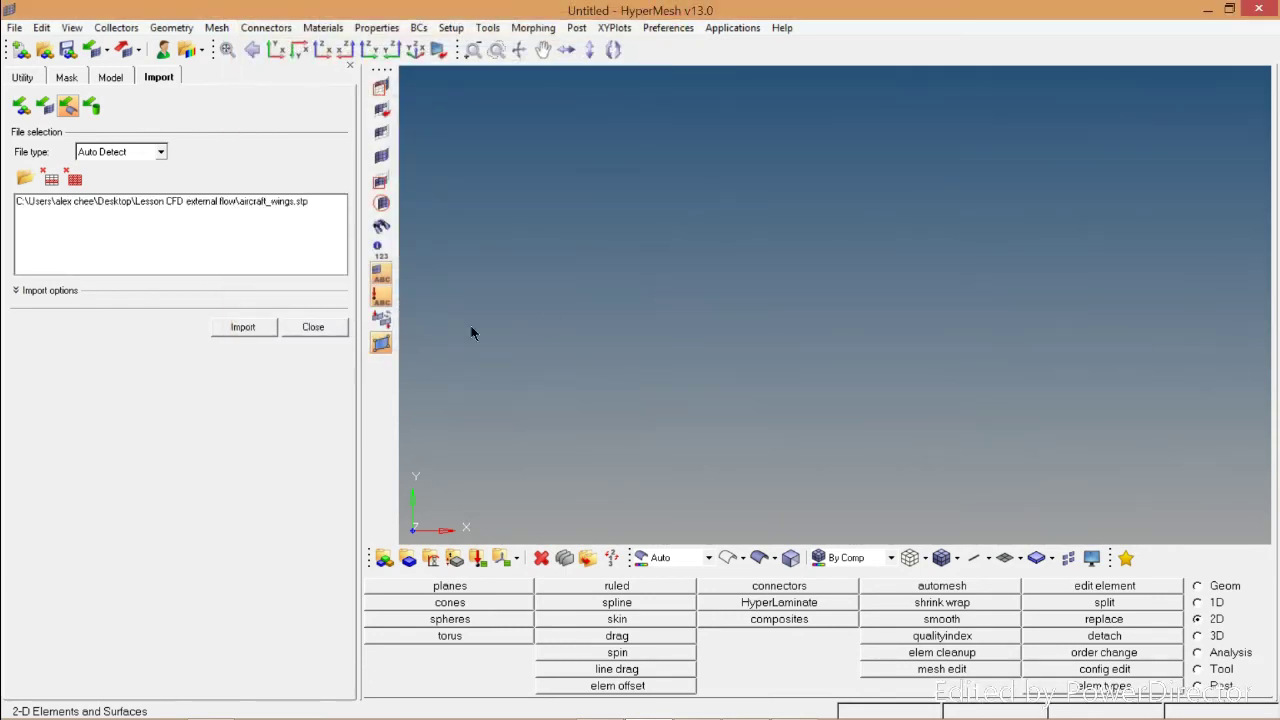
Import the aircraft_wings.stp wing, show it in isometric view, and bring up the shading modes
{"action": "left_click", "coordinate": [245, 331]}
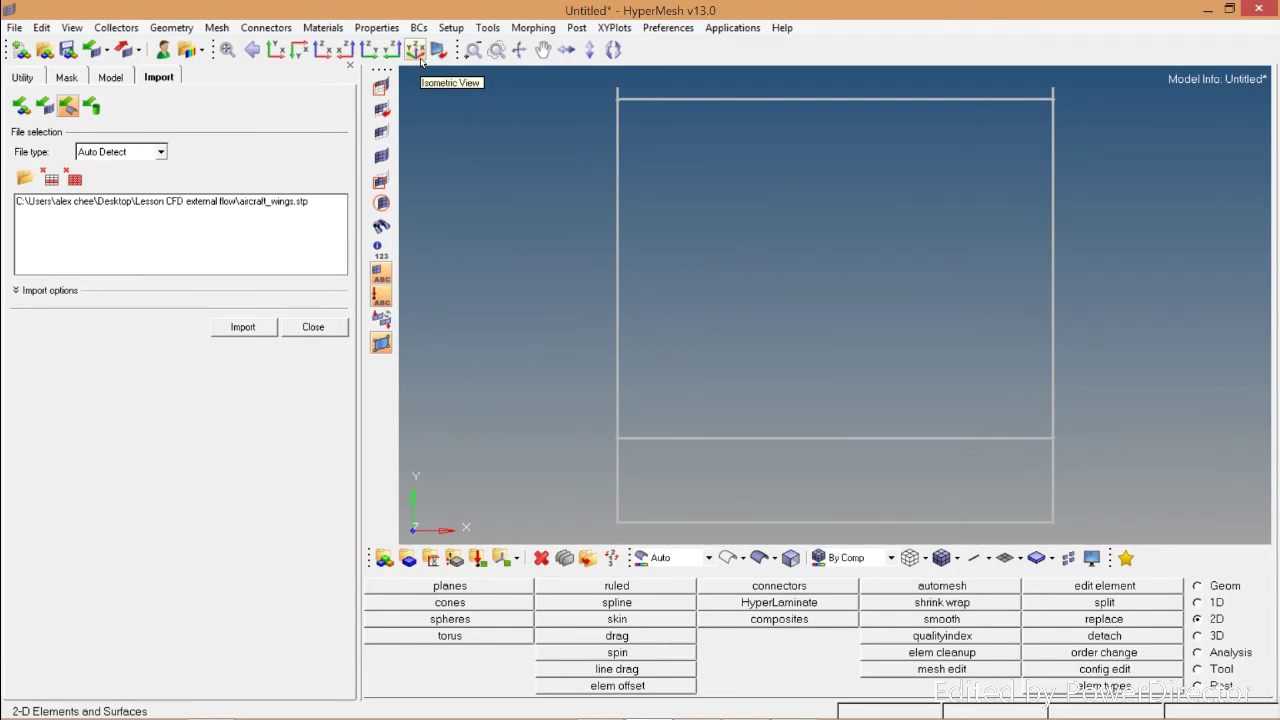
{"action": "left_click", "coordinate": [415, 50]}
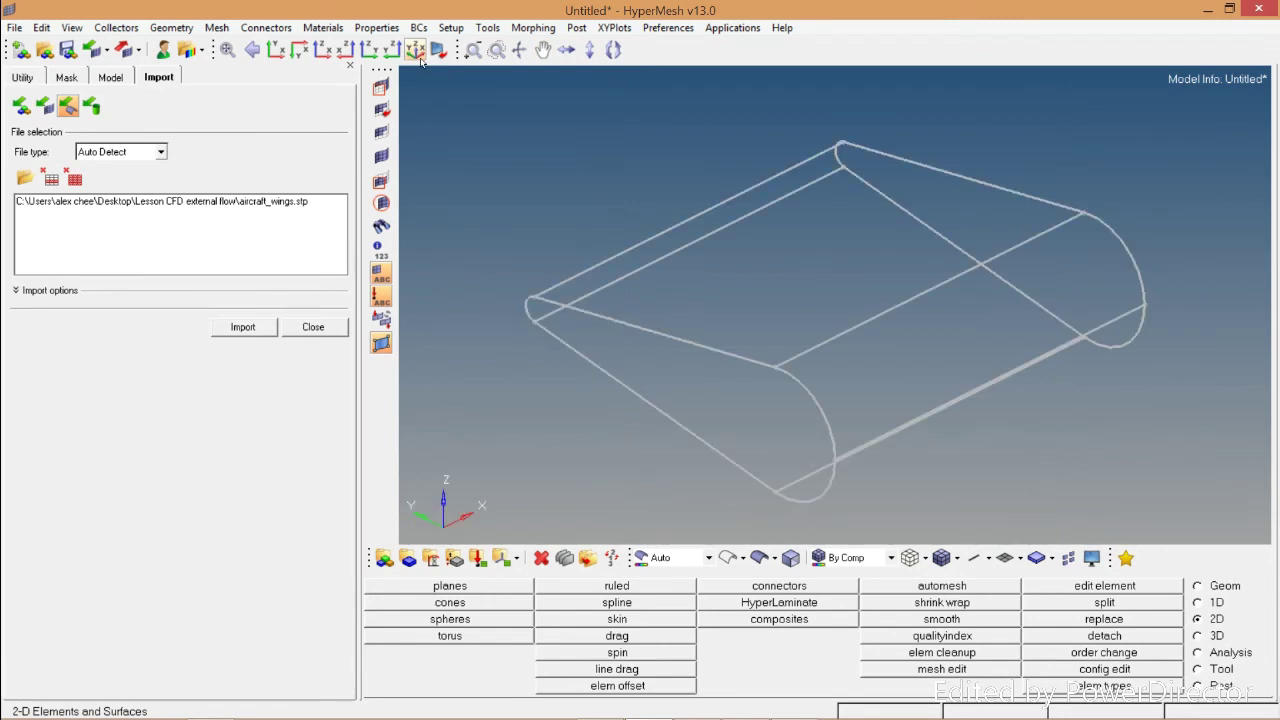
{"action": "left_click", "coordinate": [775, 562]}
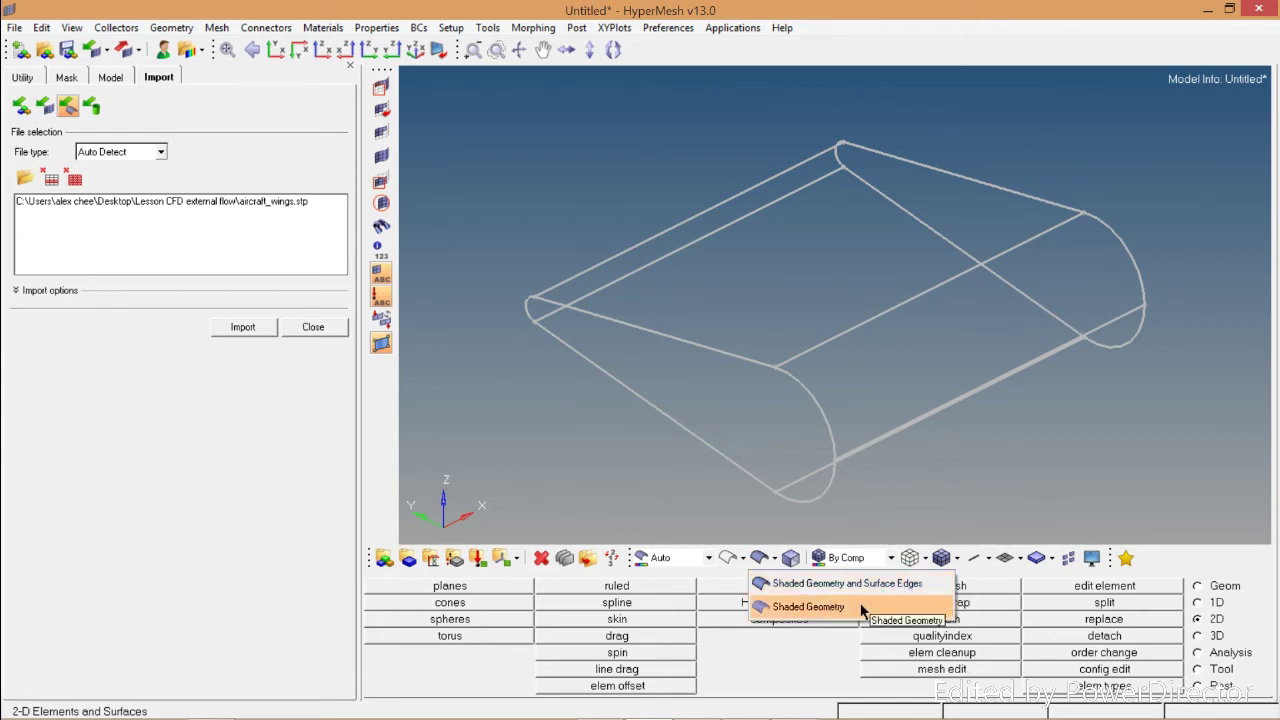
{"action": "left_click", "coordinate": [850, 584]}
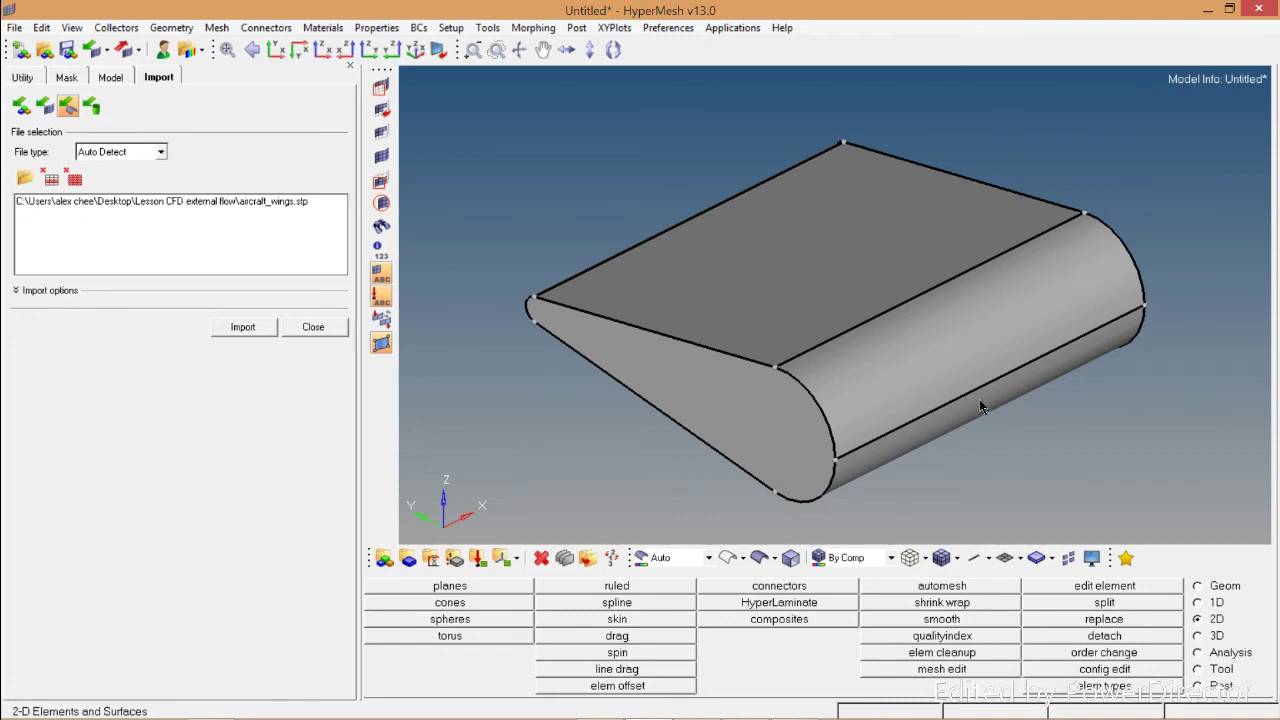
{"action": "scroll", "coordinate": [1005, 433], "scroll_direction": "down", "scroll_amount": 3}
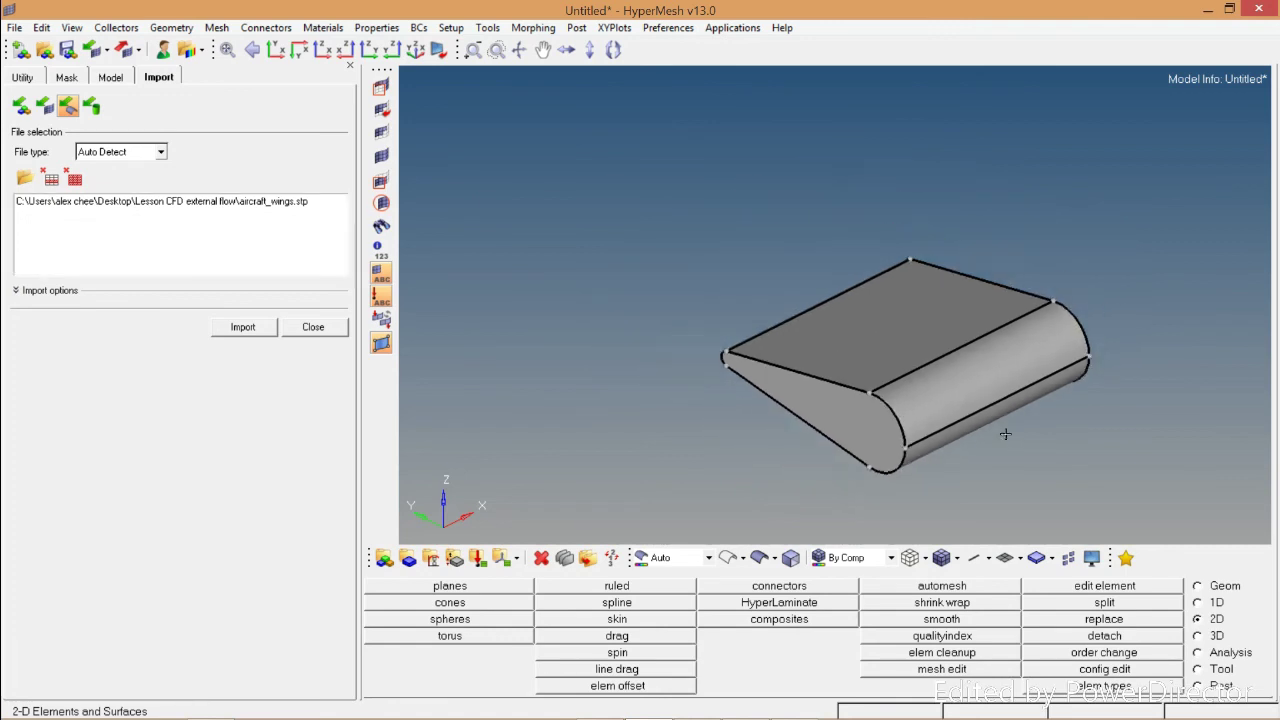
{"action": "scroll", "coordinate": [1005, 433], "scroll_direction": "up", "scroll_amount": 3}
{"action": "scroll", "coordinate": [1005, 433], "scroll_direction": "down", "scroll_amount": 3}
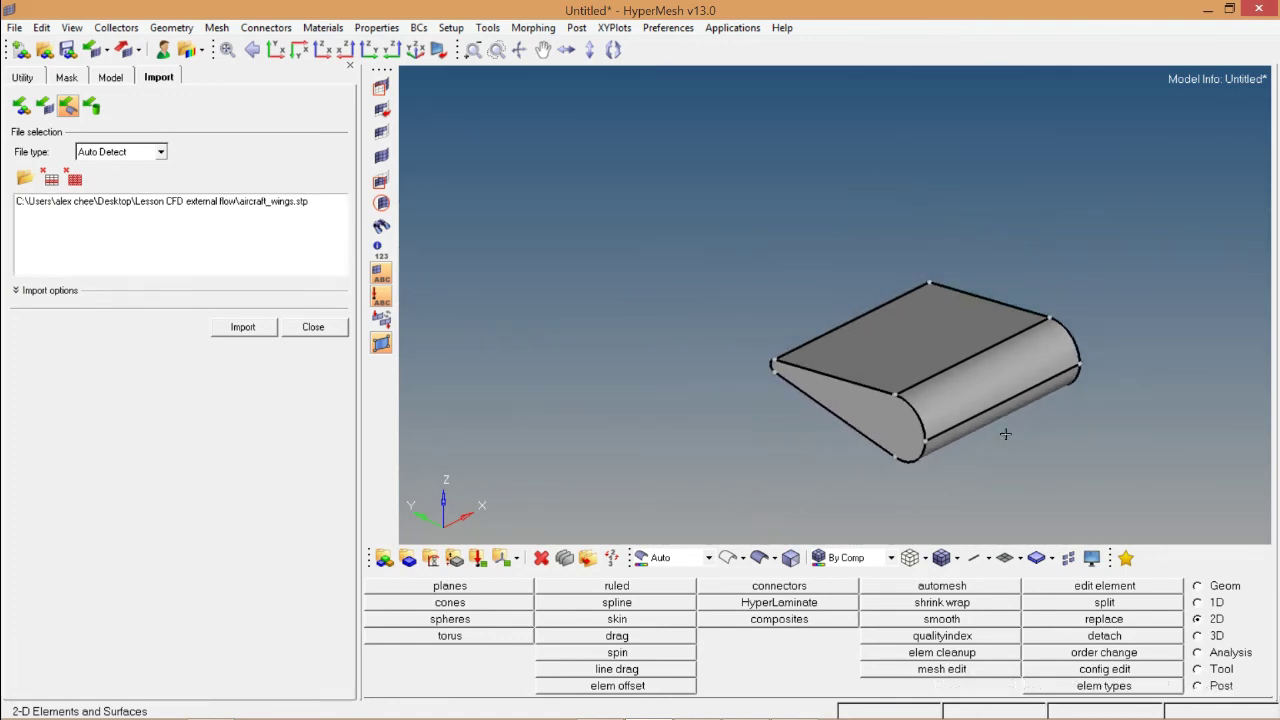
{"action": "scroll", "coordinate": [1005, 433], "scroll_direction": "up", "scroll_amount": 4}
{"action": "scroll", "coordinate": [1005, 433], "scroll_direction": "down", "scroll_amount": 4}
{"action": "scroll", "coordinate": [1006, 434], "scroll_direction": "up", "scroll_amount": 1}
{"action": "scroll", "coordinate": [1006, 434], "scroll_direction": "up", "scroll_amount": 3}
{"action": "scroll", "coordinate": [1006, 434], "scroll_direction": "down", "scroll_amount": 3}
{"action": "scroll", "coordinate": [1006, 436], "scroll_direction": "up", "scroll_amount": 3}
{"action": "scroll", "coordinate": [1006, 439], "scroll_direction": "down", "scroll_amount": 2}
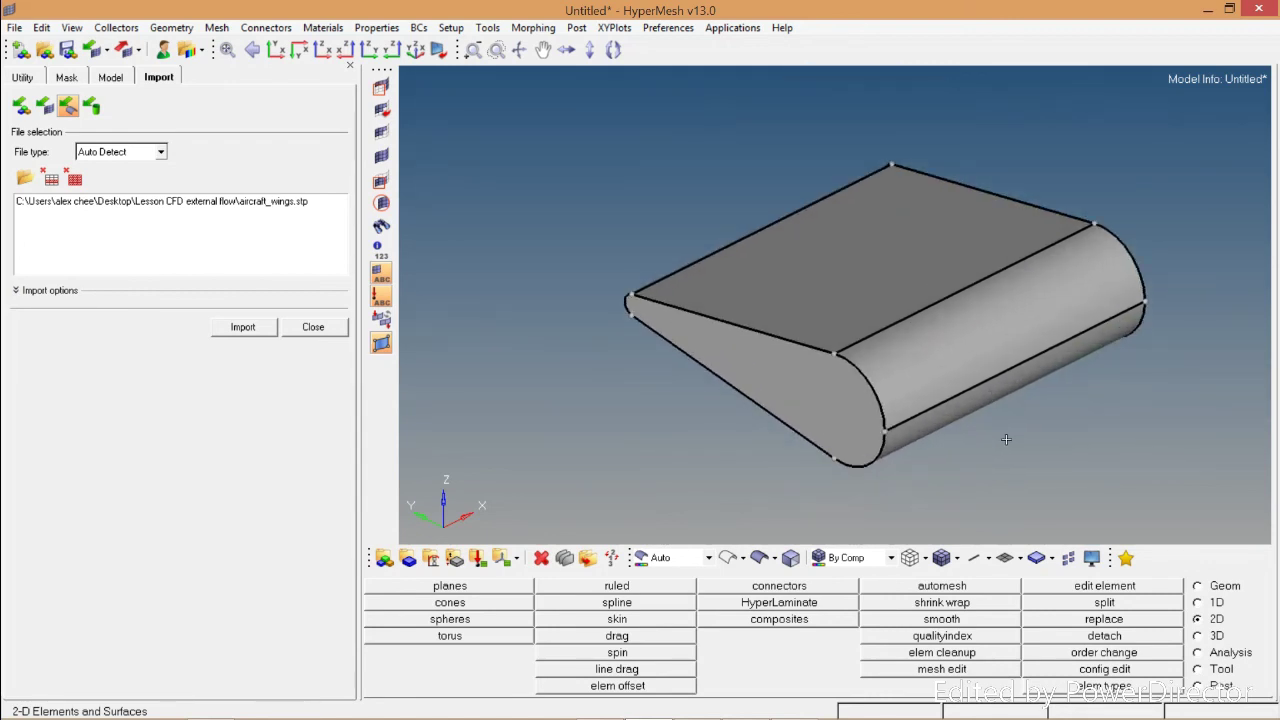
{"action": "mouse_move", "coordinate": [1006, 439]}
{"action": "left_mouse_down", "text": "ctrl"}
{"action": "mouse_move", "coordinate": [1086, 420]}
{"action": "mouse_move", "coordinate": [1021, 437]}
{"action": "left_mouse_up", "text": "ctrl"}
{"action": "right_click_drag", "start_coordinate": [1021, 437], "coordinate": [994, 416], "text": "ctrl"}
{"action": "left_click", "coordinate": [416, 51]}
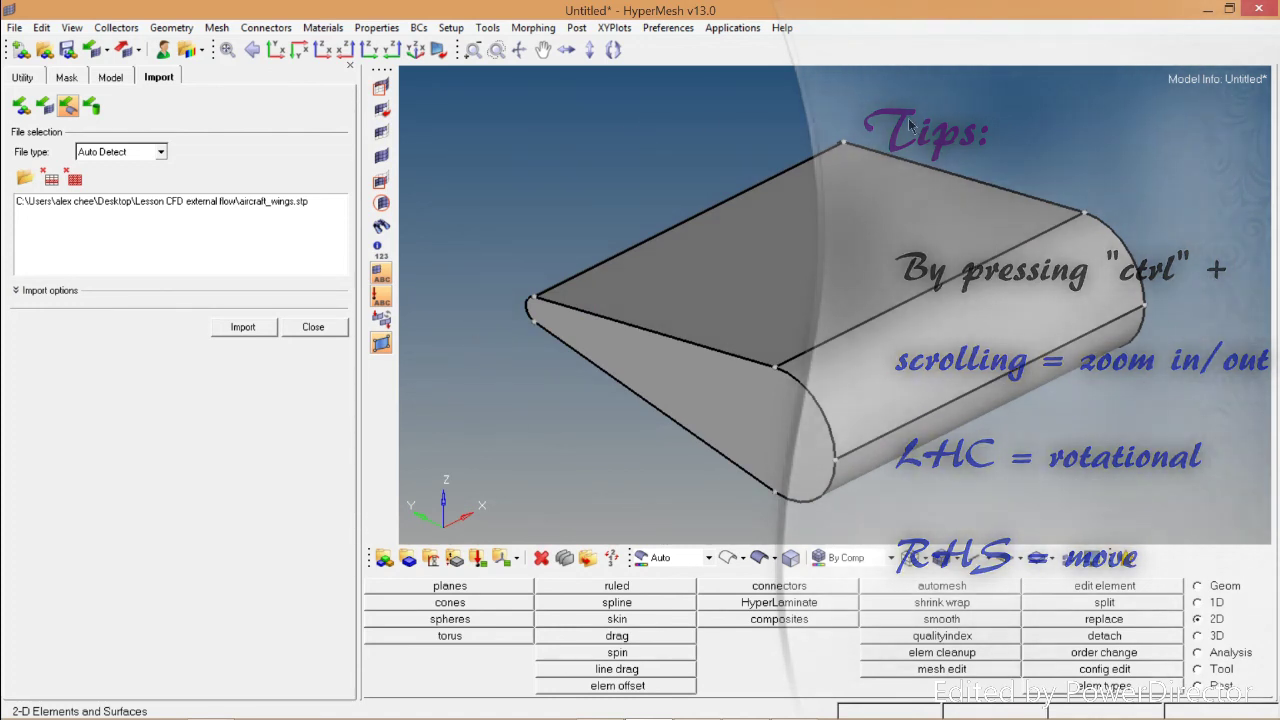
Save the HyperMesh model under the file name aircraft_wings
{"action": "left_click", "coordinate": [66, 49]}
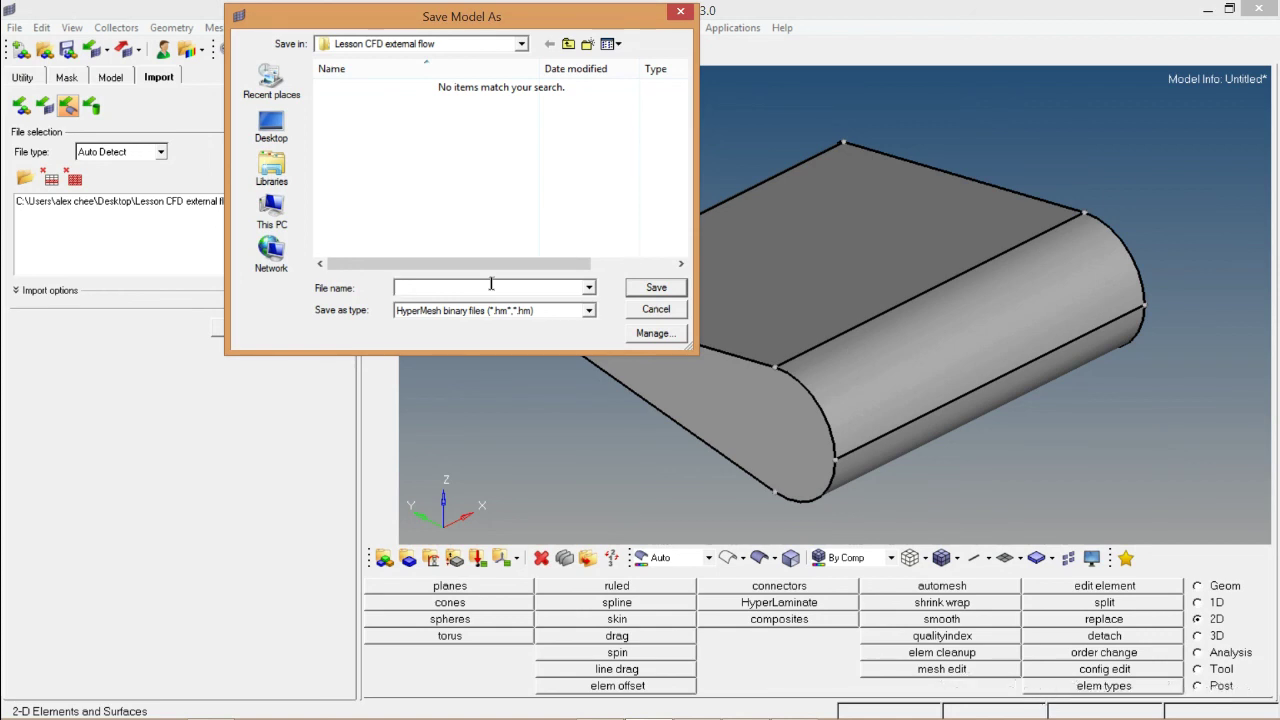
{"action": "type", "text": "aircraft"}
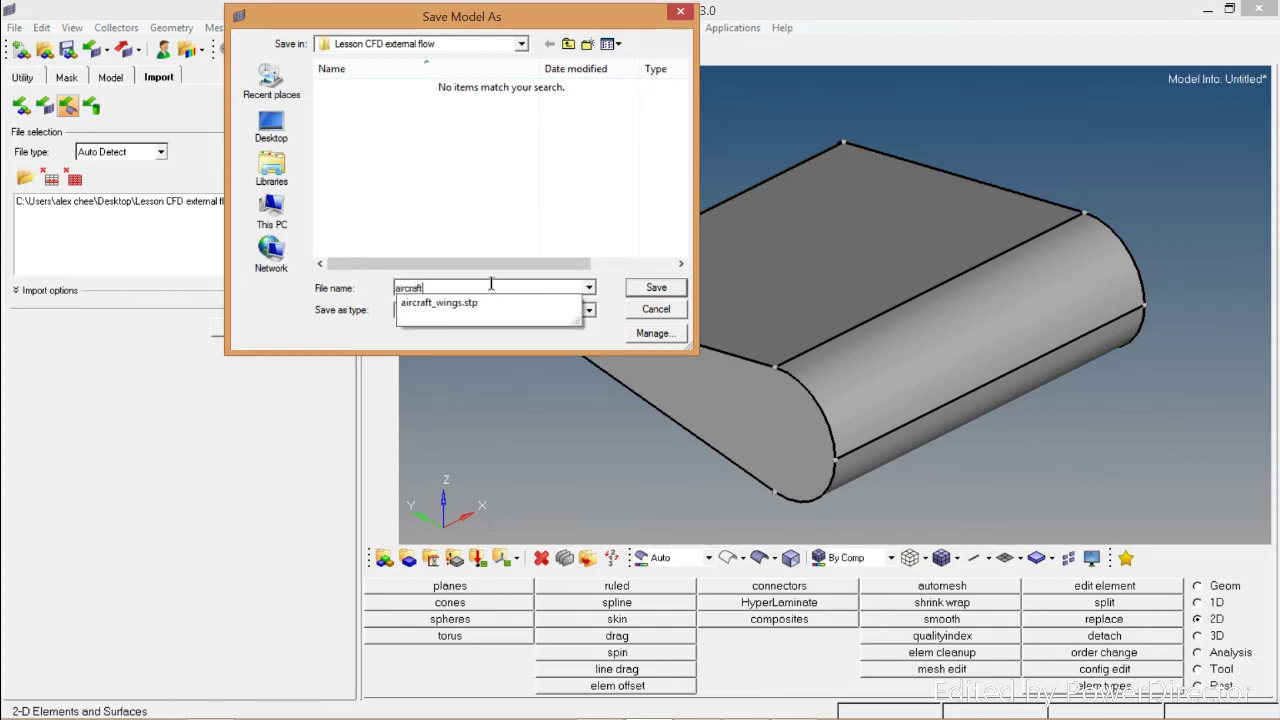
{"action": "type", "text": "_wings"}
{"action": "left_click", "coordinate": [320, 350]}
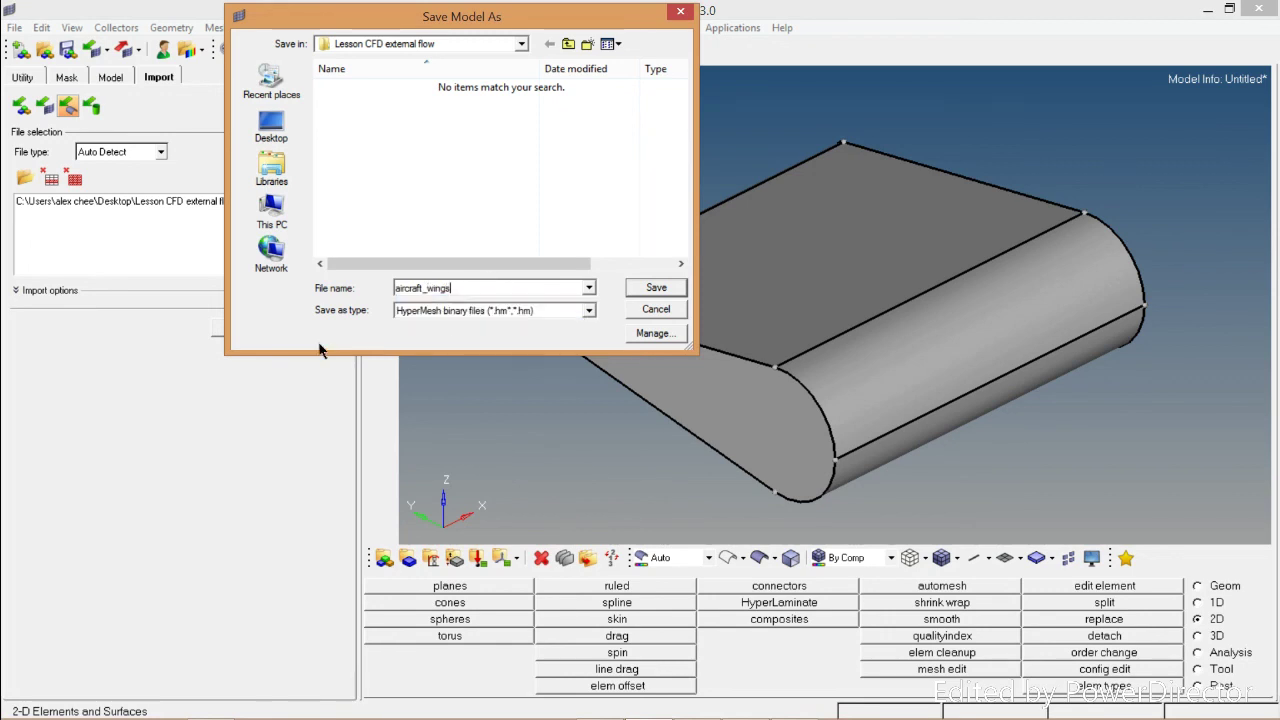
{"action": "left_click", "coordinate": [662, 287]}
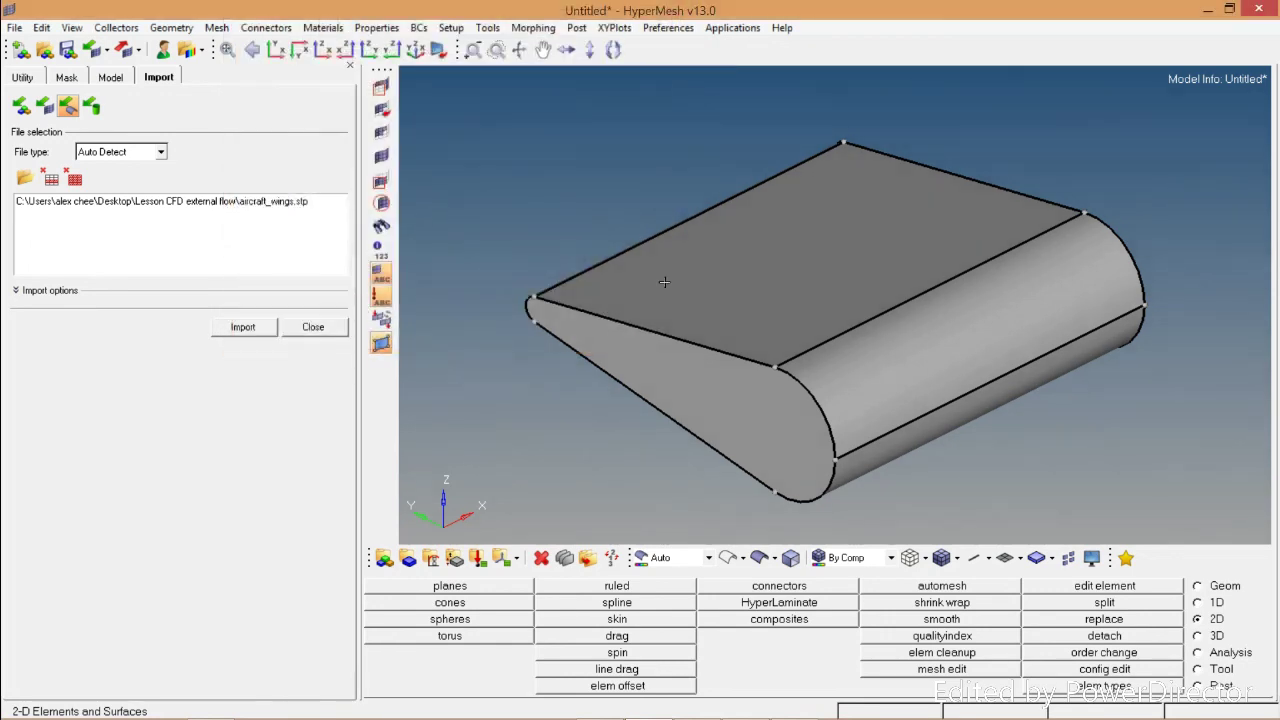